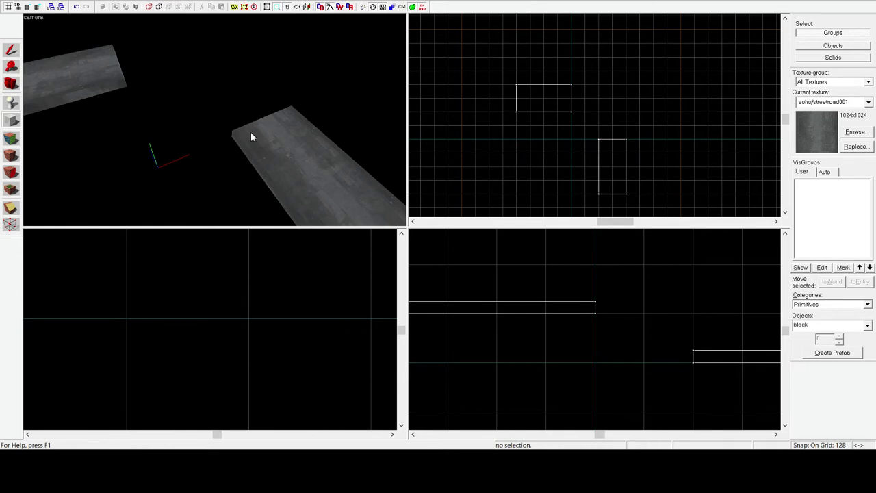
- Draw a 512 × 512 × 32 unit box spanning the corner between the two road blocks and choose arch as its primitive shape
key("z")
key("w")
key("s")
key("z")
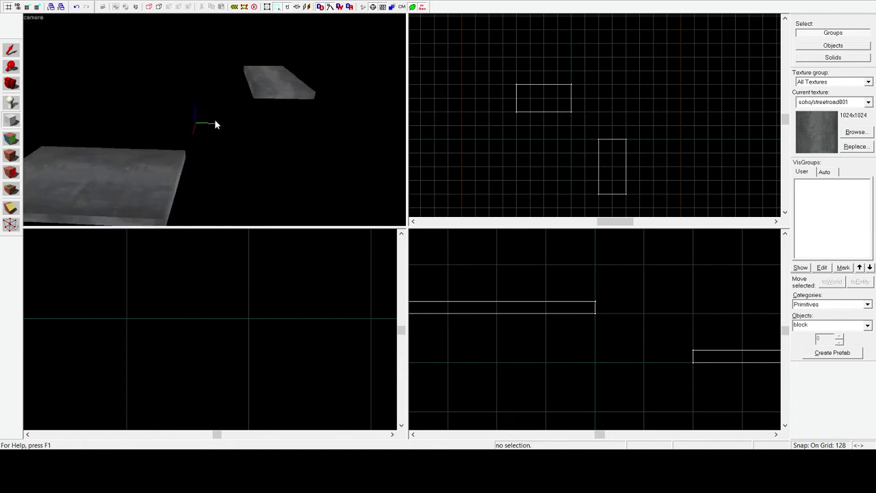
key("z")
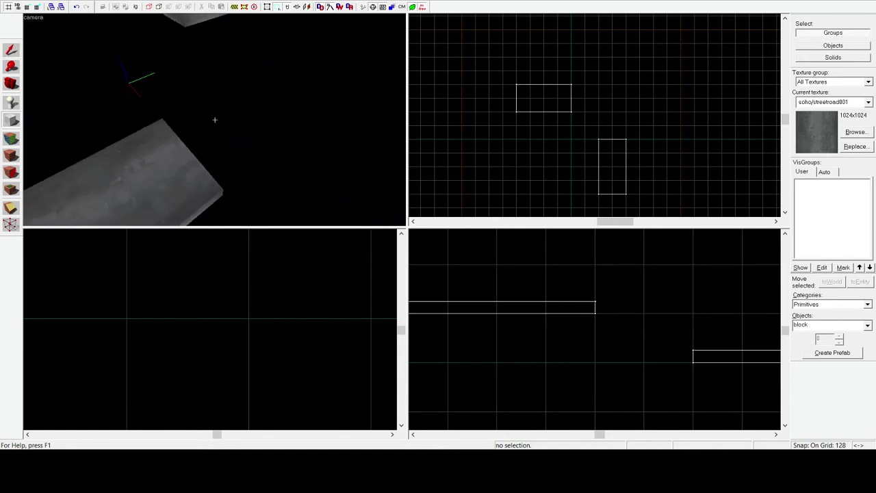
key("z")
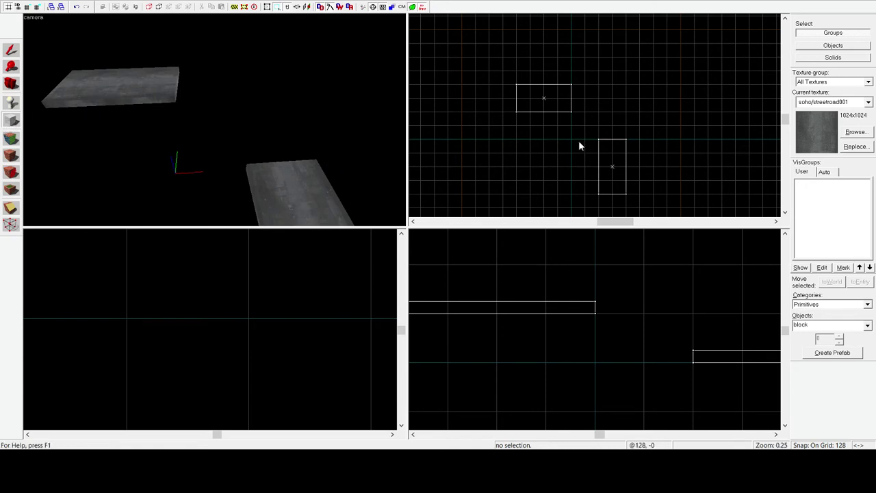
scroll(584, 152, "up", 3)
left_click_drag(516, 175, 616, 80)
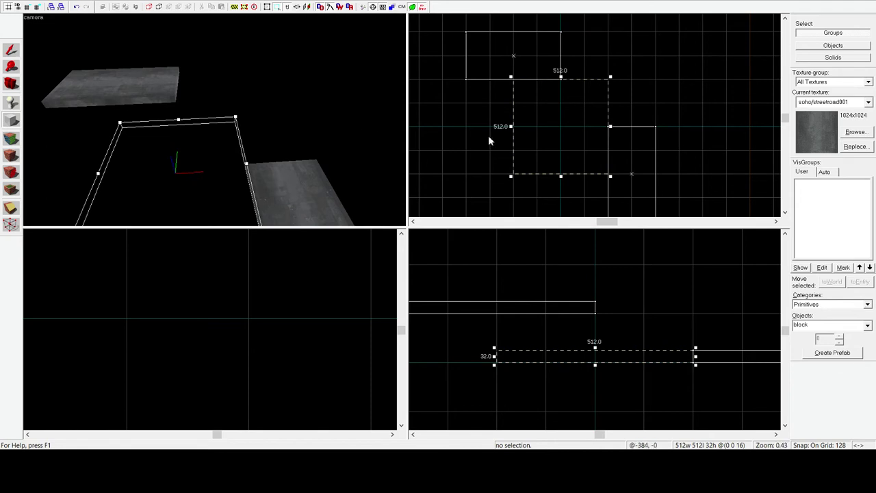
left_click(868, 325)
left_click(819, 337)
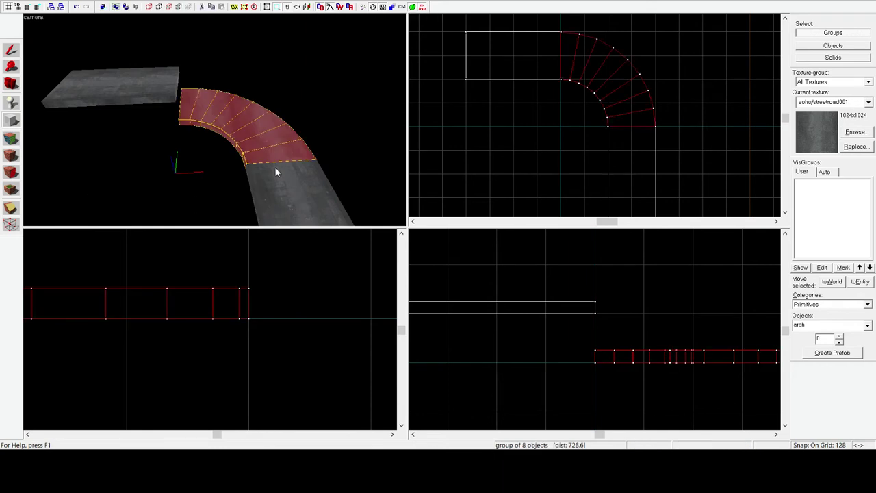
- Switch the selected arch to texture face editing and pick the top face of the adjoining straight road
key("z")
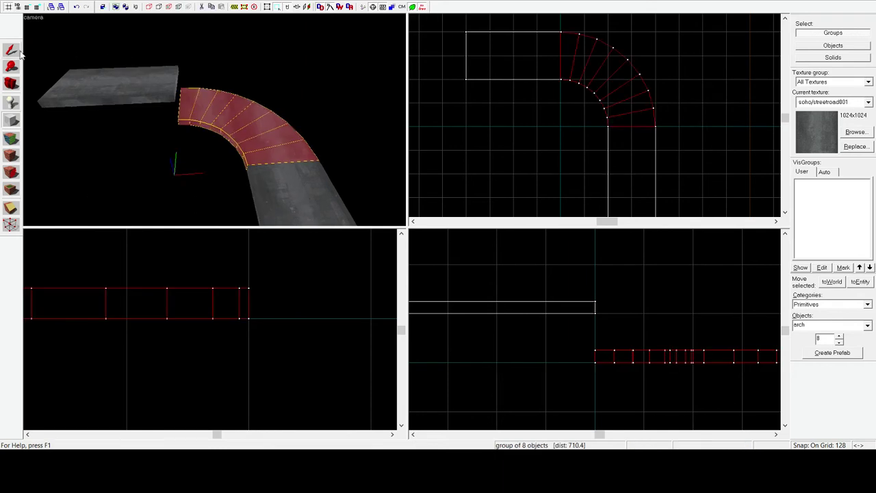
key("w")
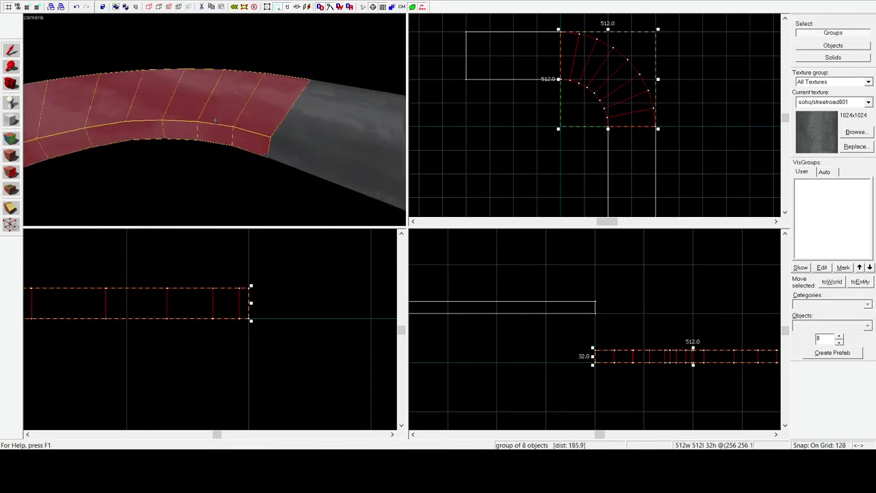
key("s")
key("z")
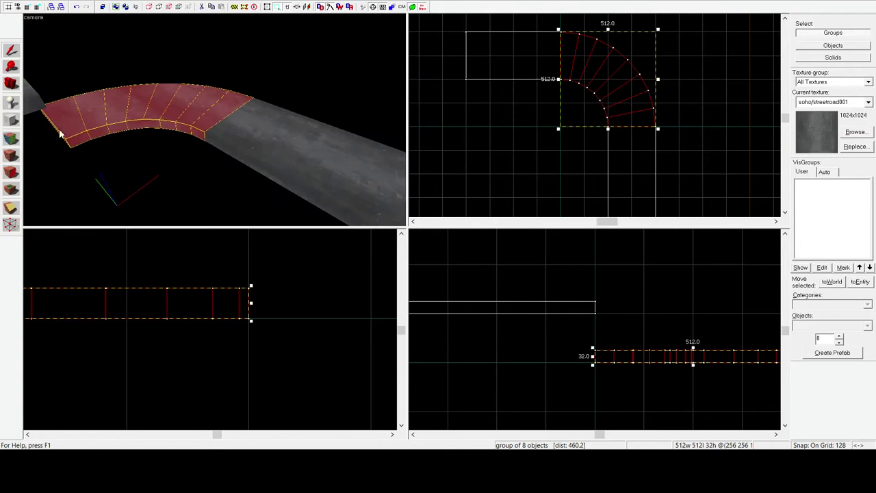
left_click(11, 139)
key("z")
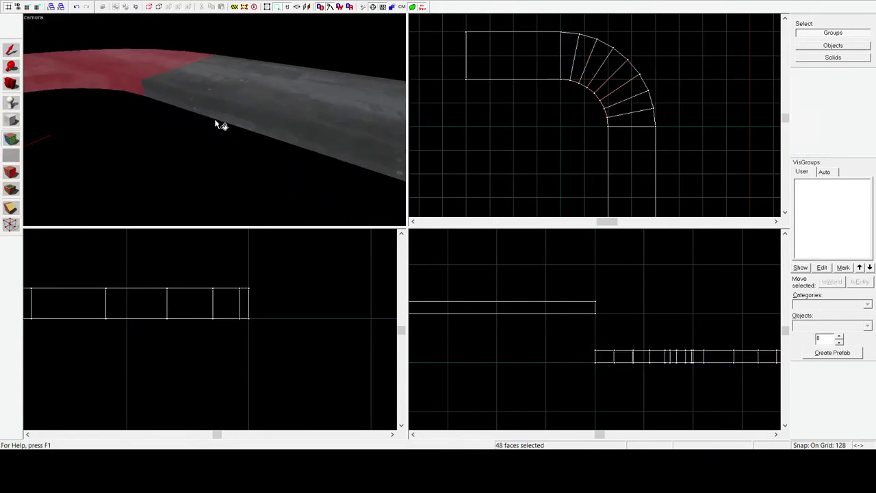
key("w")
key("d")
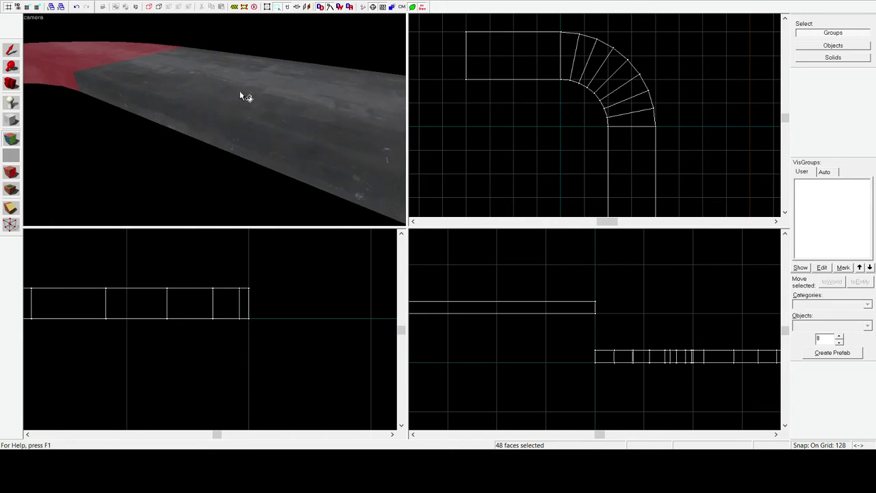
left_click(240, 95)
- Select the straight road's inner side face, followed by its top face again
key("z")
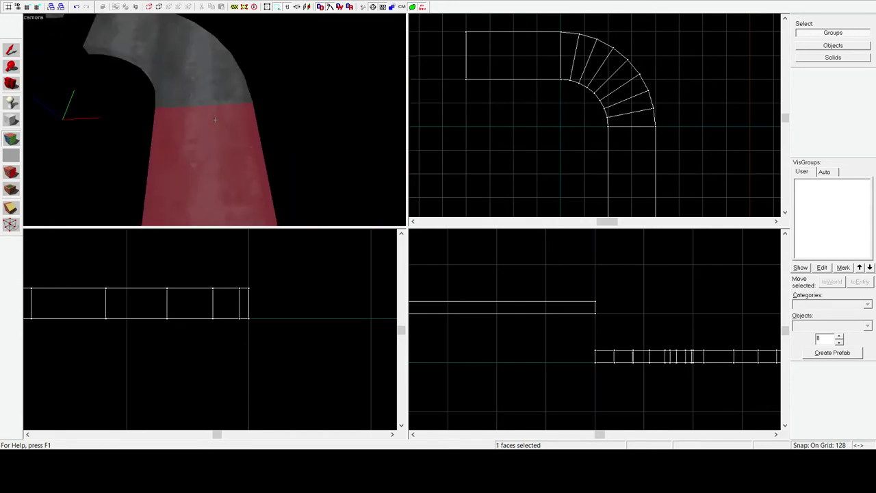
key("z")
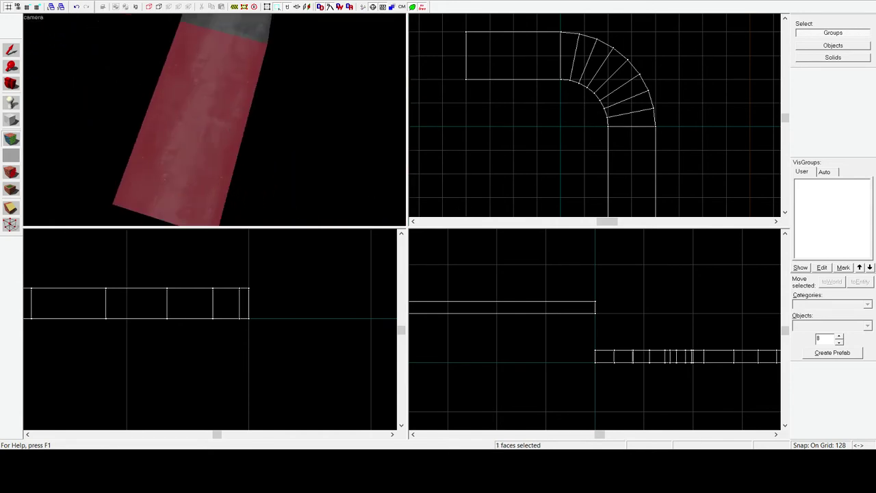
key("z")
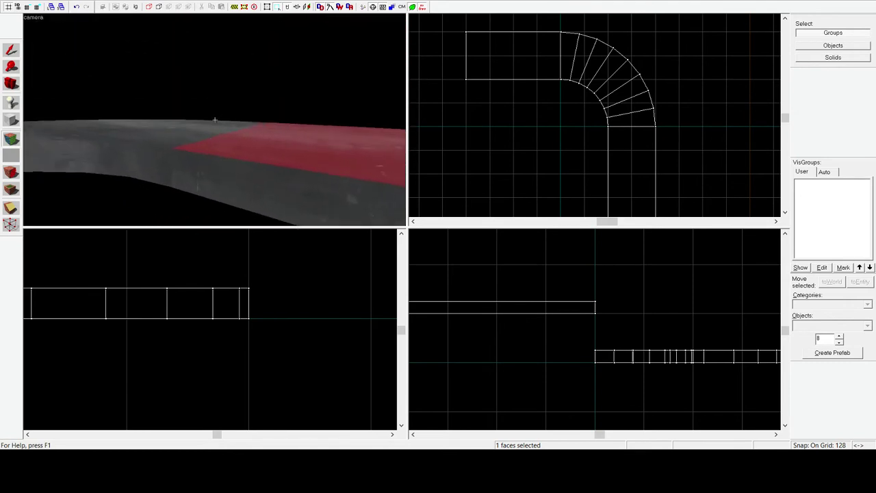
key("z")
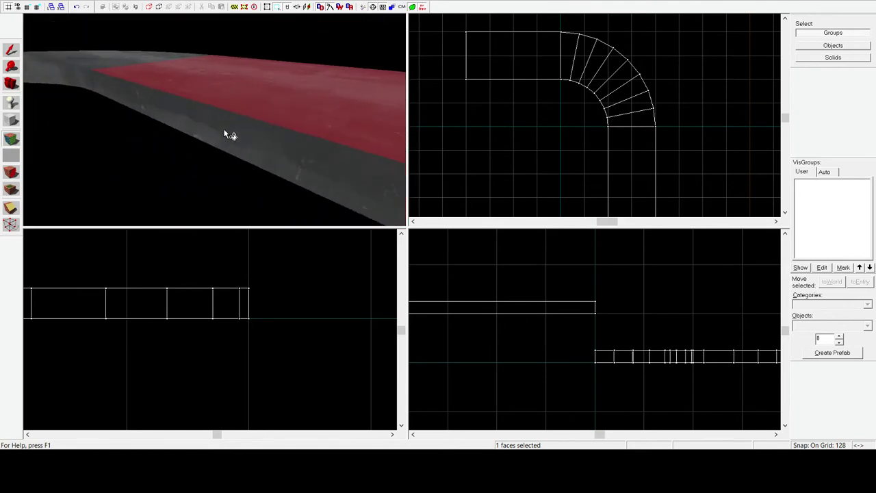
left_click(217, 135)
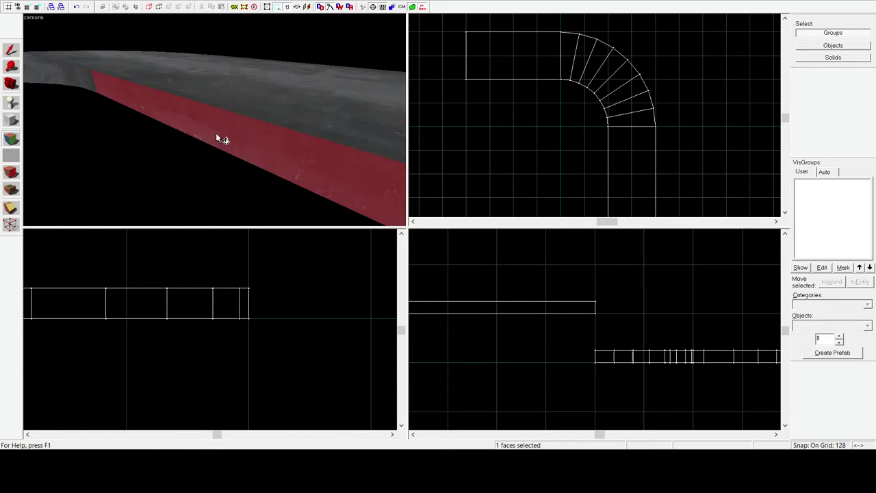
left_click(263, 83)
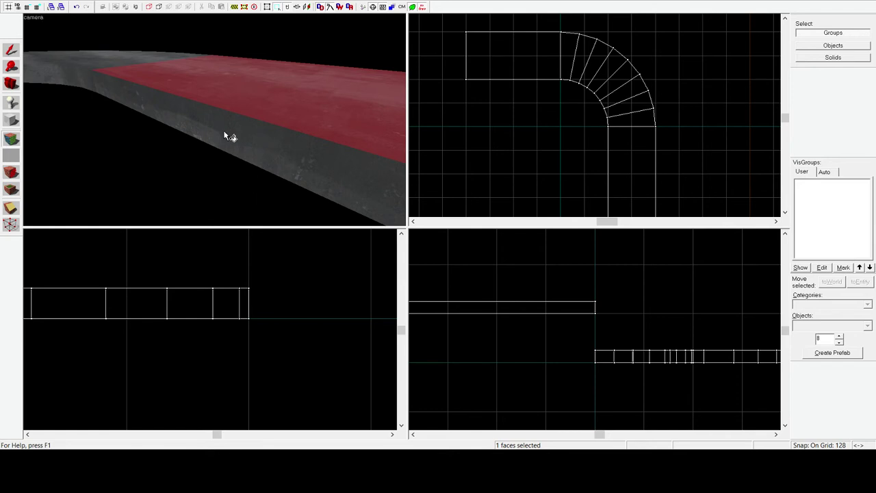
- Continue the straight road's side texture across the inner side faces of the arch, segment by segment
key("z")
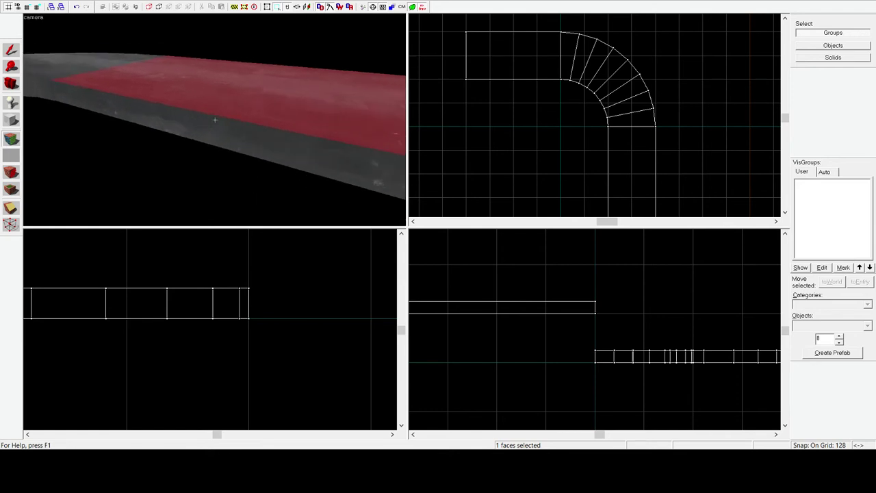
key("z")
left_click_drag(221, 125, 249, 162)
left_click(238, 154)
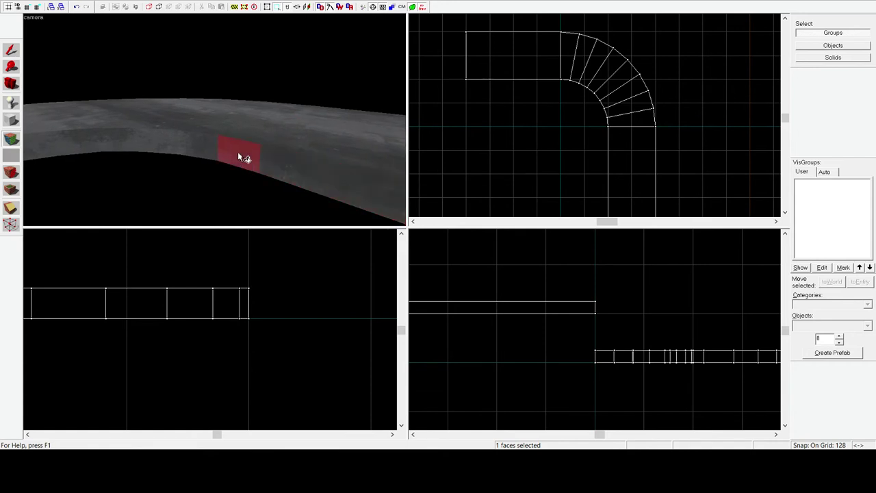
left_click_drag(197, 144, 143, 155)
left_click(117, 157)
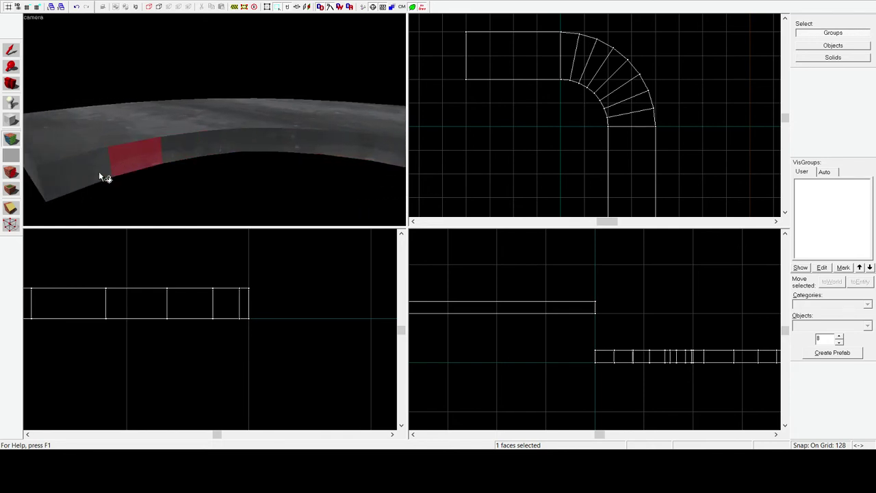
key("z")
left_click_drag(214, 120, 229, 148)
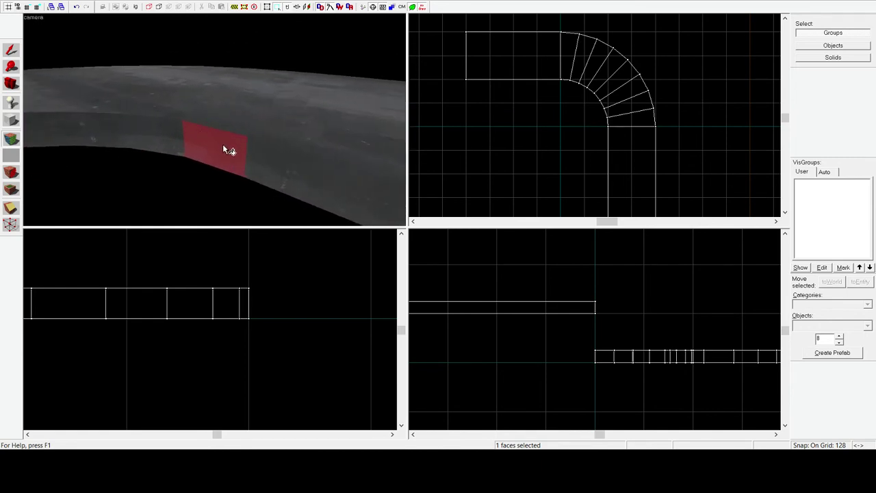
left_click_drag(243, 106, 100, 143)
- Examine the texture flow along the arch and the gap between its far end and the raised straight road
key("z")
key("s")
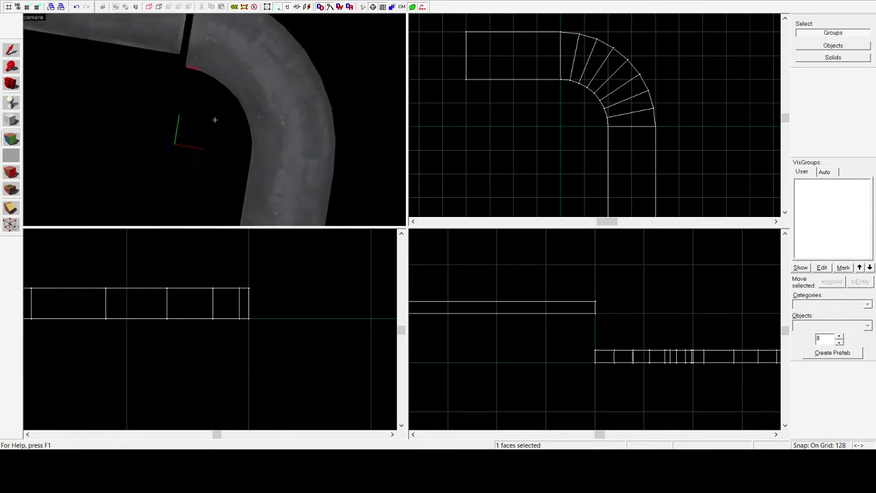
key("w")
key("s")
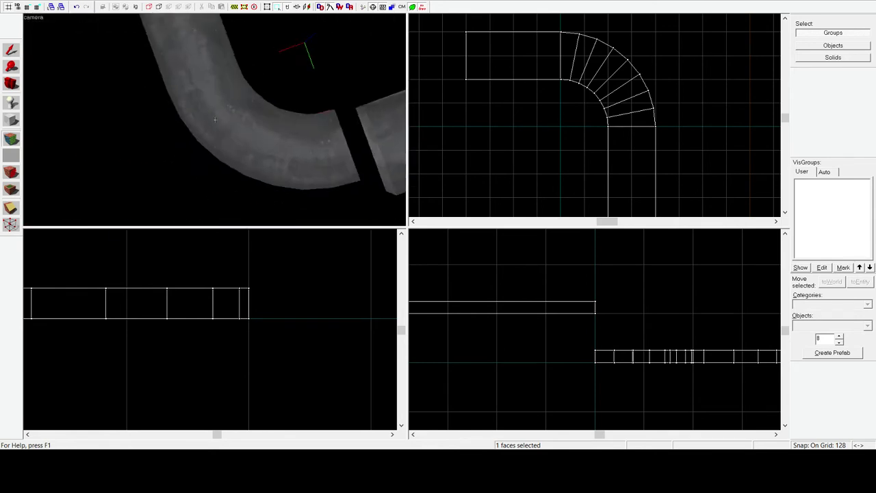
mouse_move(214, 120)
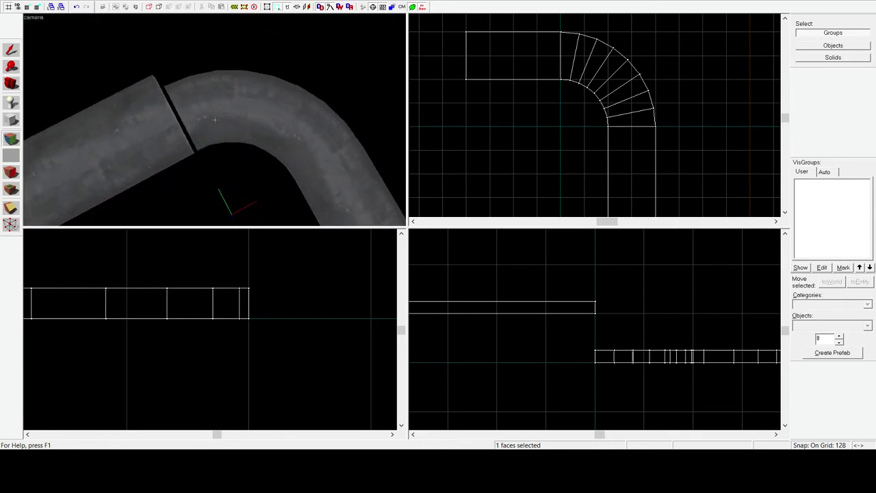
key("w")
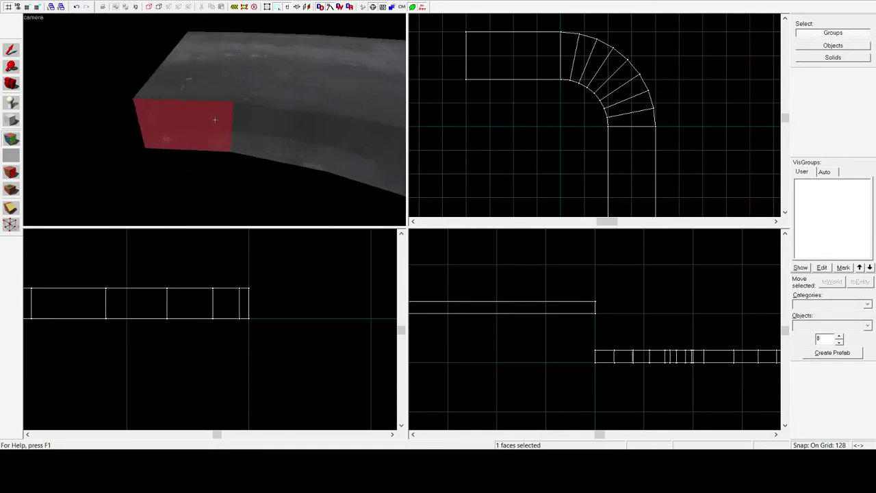
key("s")
key("z")
- Lower the raised straight road to the arch's level and continue the arch's inner side texture onto its side face
left_click(12, 48)
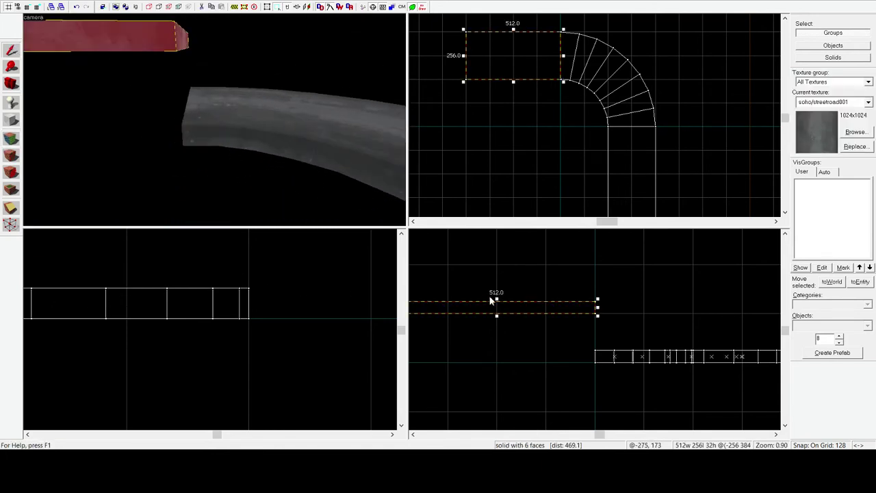
left_click_drag(493, 299, 493, 354)
left_click(10, 139)
left_click(187, 135)
right_click(168, 139, "alt")
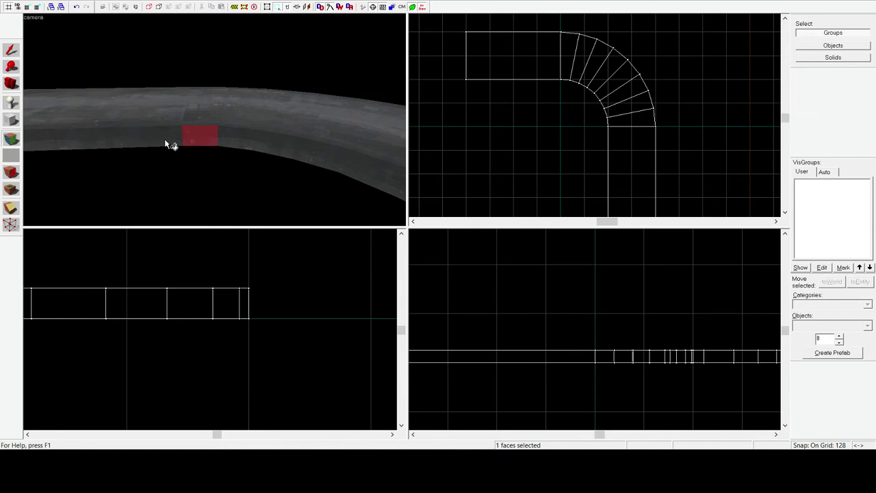
left_click(169, 136)
- Leave face editing and inspect the seam where the lowered straight road meets the arch
key("a")
key("w")
key("d")
left_click(14, 48)
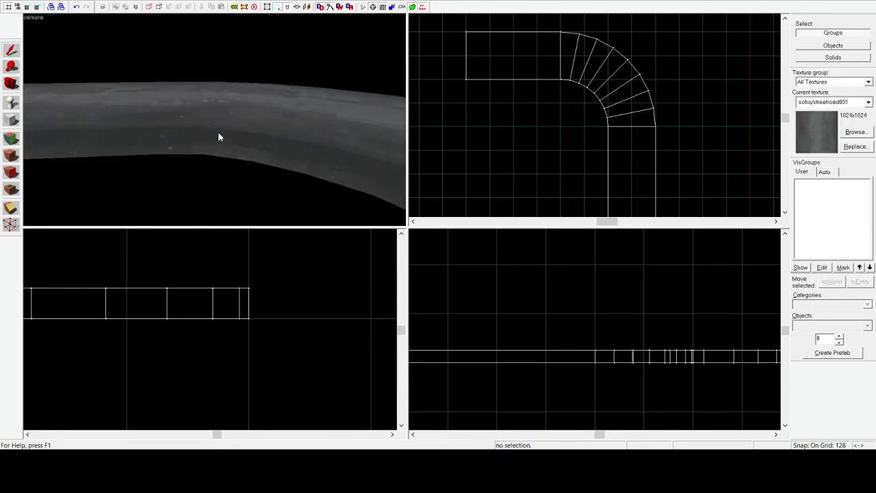
key("z")
key("w")
key("z")
left_click(216, 119)
key("z")
left_click(215, 119)
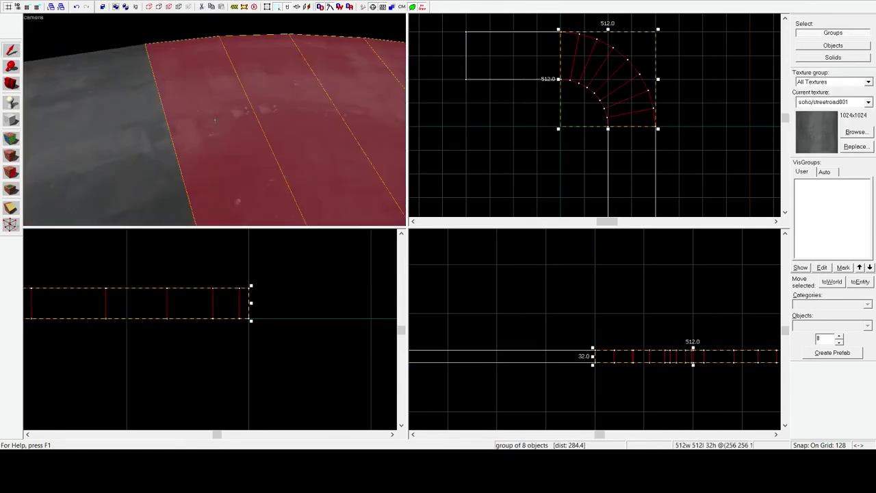
key("z")
key("Escape")
- Examine the texture along the top and outer side of the whole road bend
key("z")
key("s")
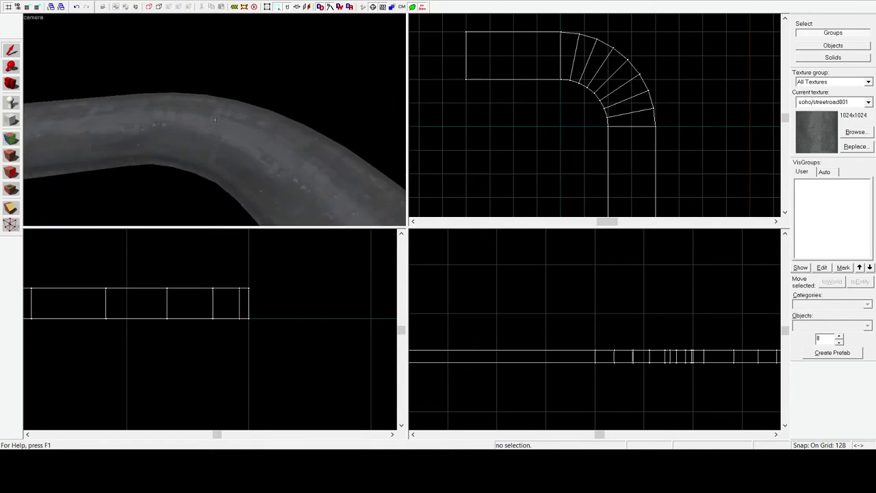
key("w")
key("s")
key("d")
key("w")
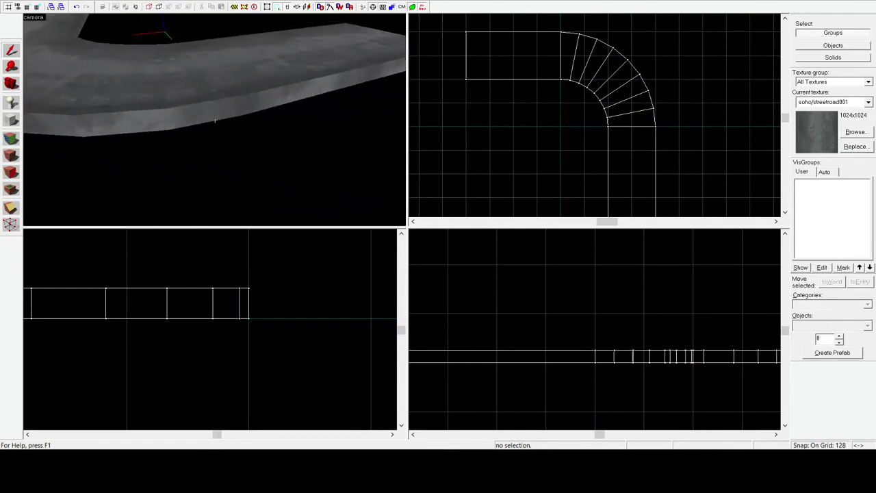
key("w")
key("s")
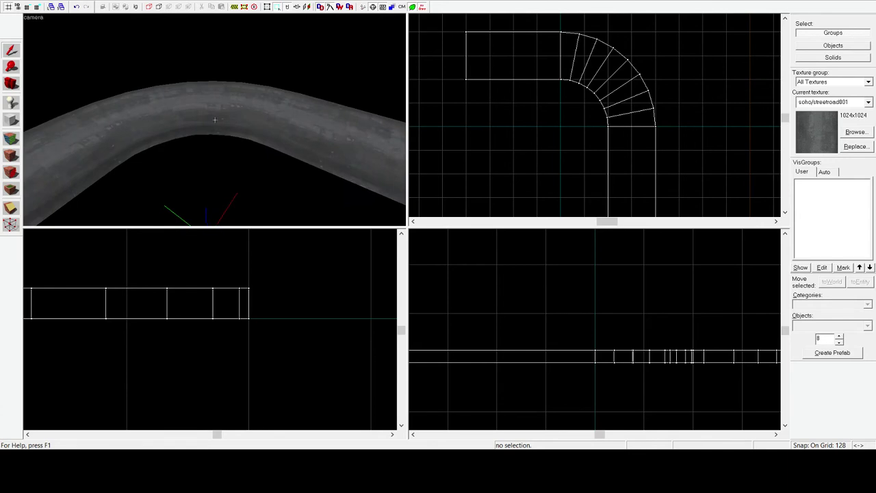
- Raise the straight road at the arch's far end by 128 units
key("s")
key("z")
left_click(83, 157)
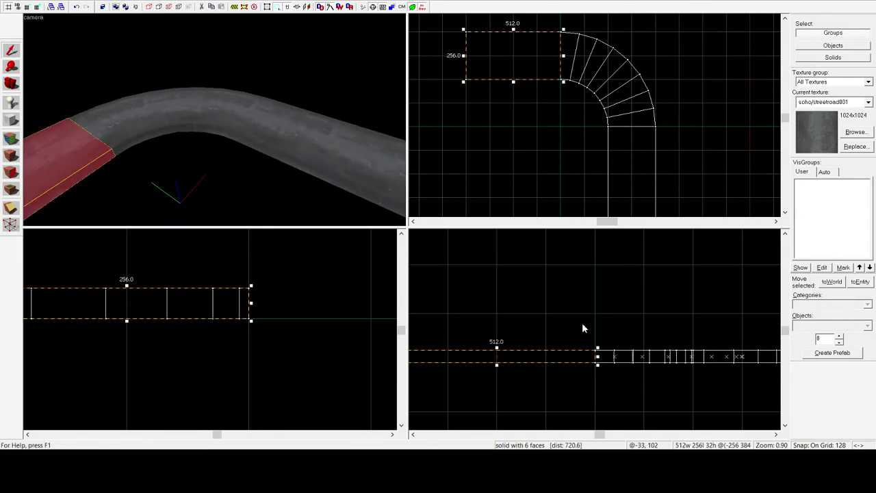
left_click_drag(598, 357, 598, 308)
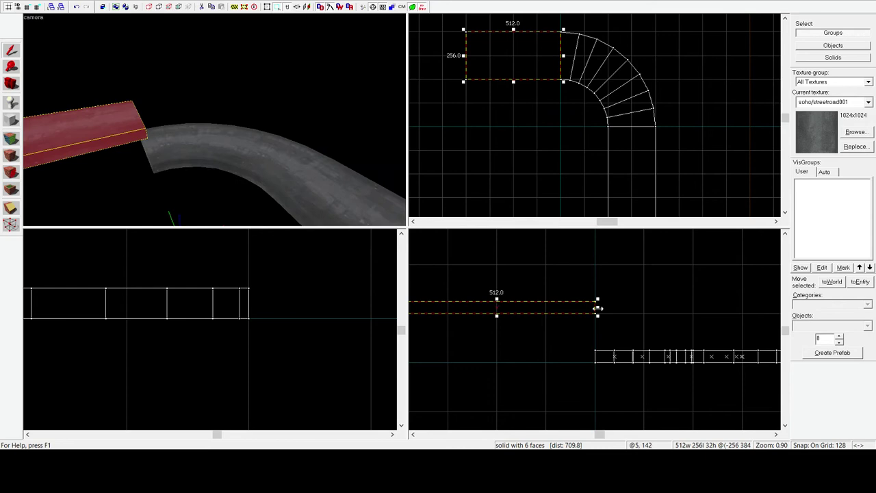
- Select both straight roads and the arch together, and reduce the grid size to 32
scroll(598, 308, "down", 5)
left_click_drag(525, 278, 746, 364)
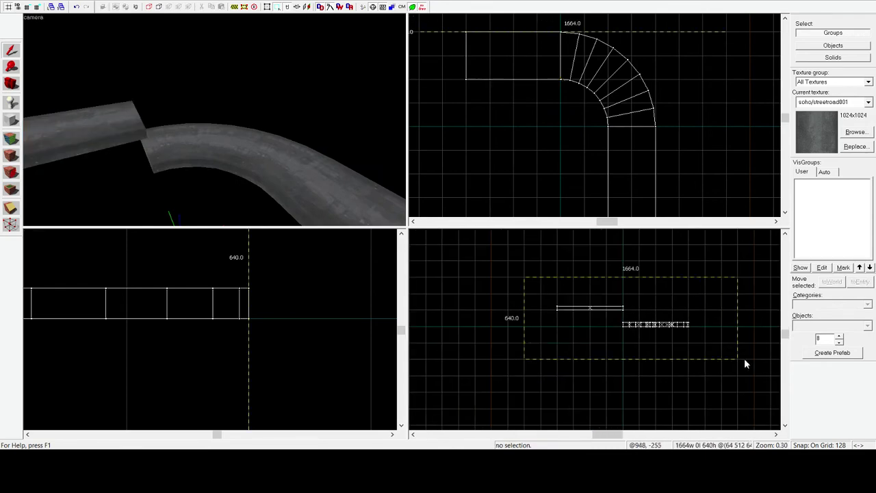
key("Return")
scroll(678, 319, "up", 2)
key("bracketleft")
key("bracketleft")
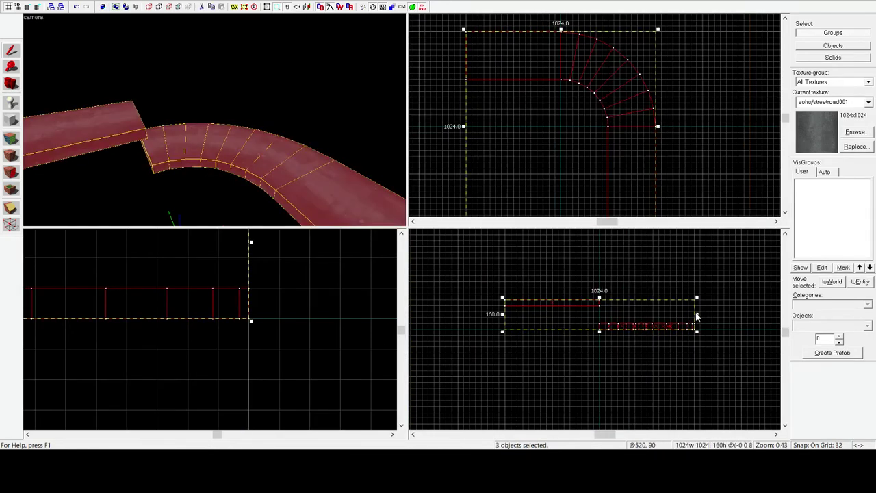
- Lower both straight roads and the arch together by 32 units, and select only the arch group
key("Down")
key("Escape")
key("z")
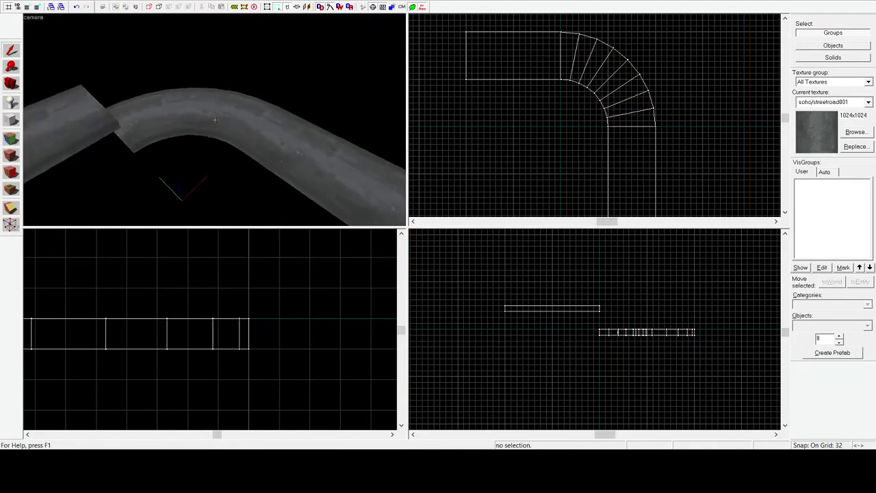
key("w")
key("z")
left_click(215, 125)
key("z")
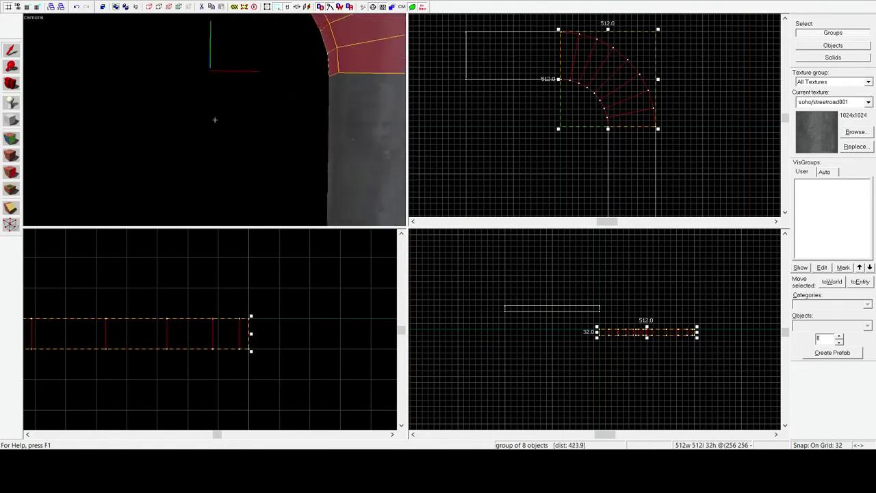
key("s")
key("z")
left_click(11, 208)
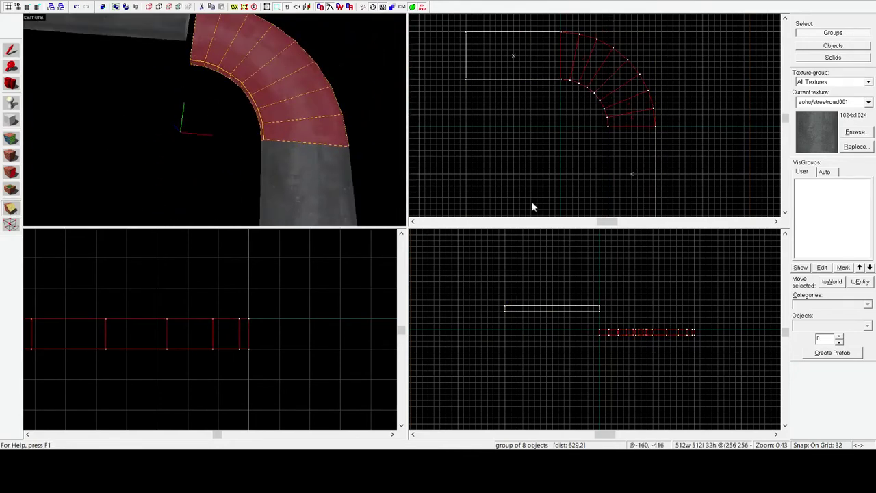
left_click(11, 50)
key("z")
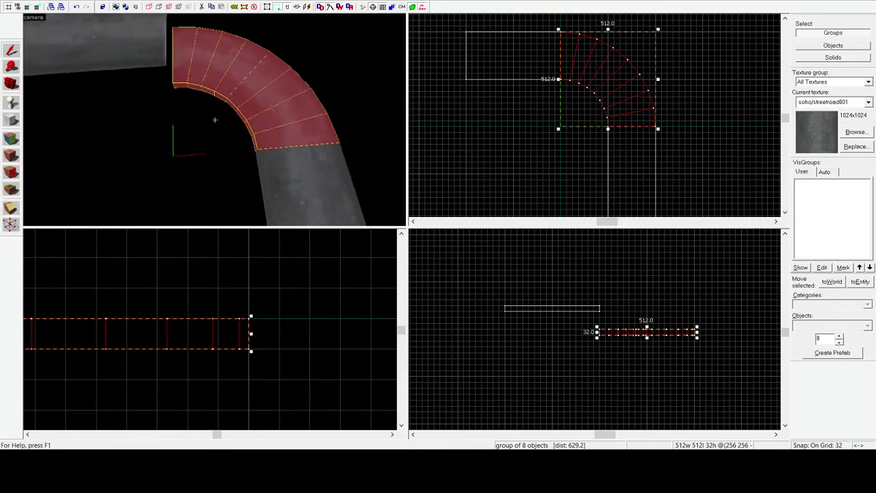
key("w")
key("z")
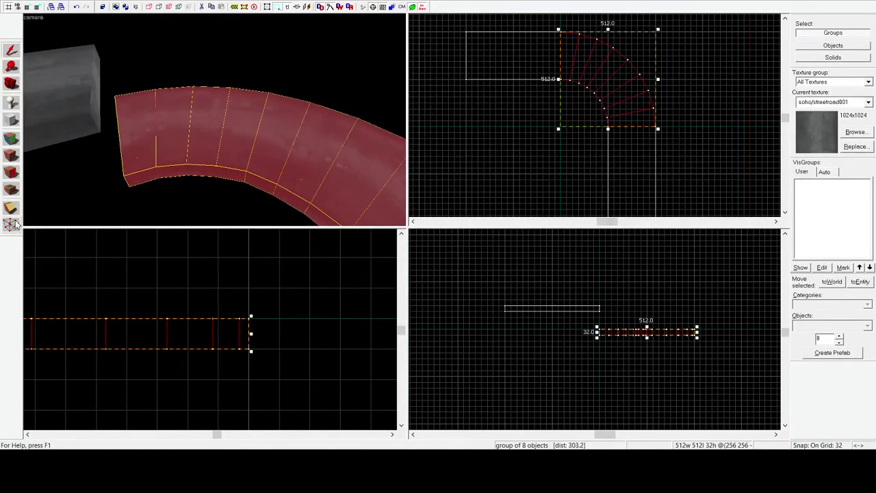
- Raise the arch's end vertices by 128 units to meet the raised straight road
left_click(11, 224)
scroll(561, 23, "up", 1)
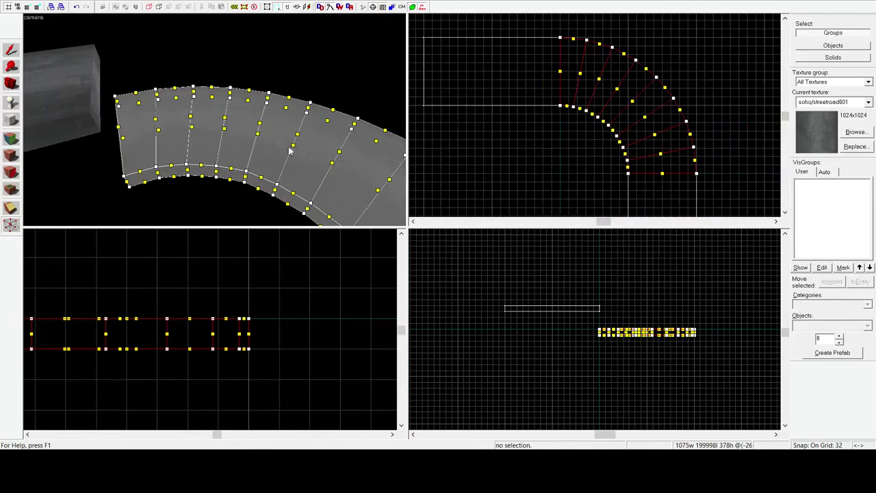
left_click_drag(564, 25, 535, 130)
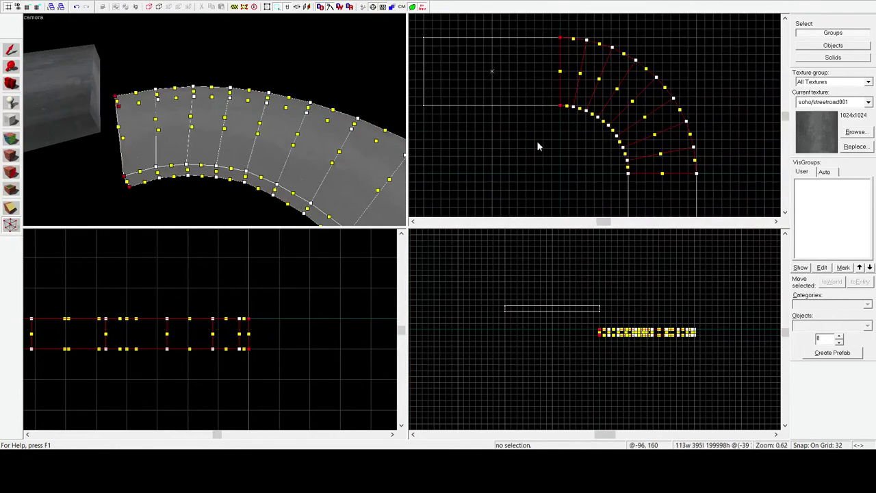
scroll(620, 298, "up", 4)
key("Up")
key("Up")
key("Up")
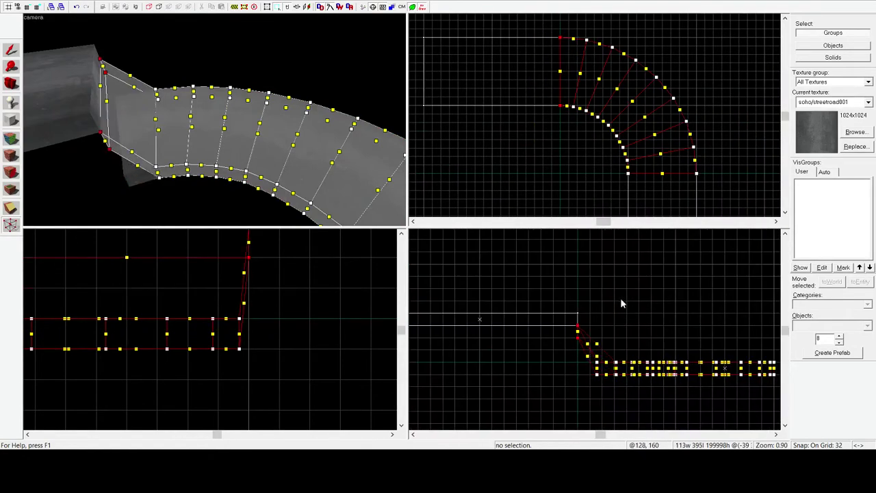
key("Up")
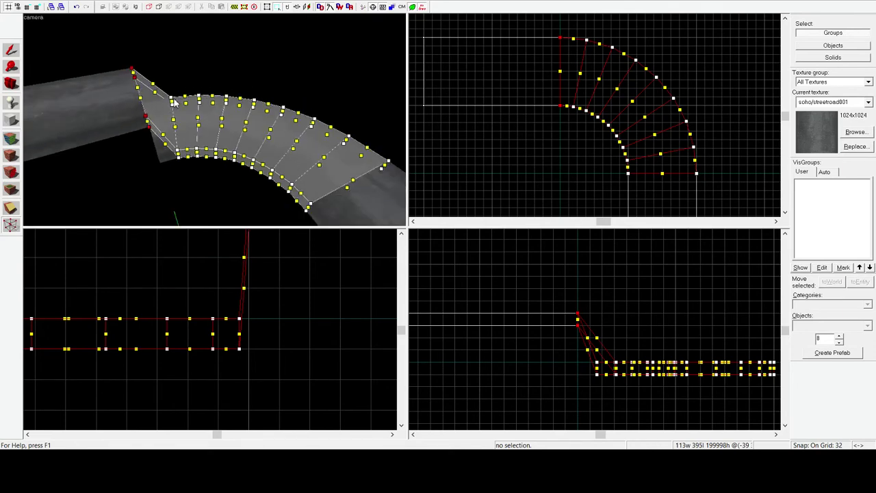
- Leave vertex editing and examine the top face and seams of the arch's steep end segment
scroll(174, 102, "up", 2)
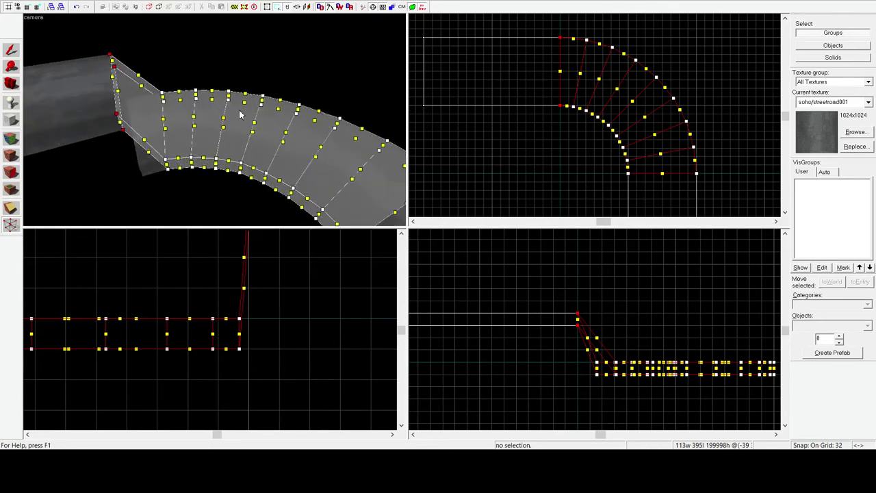
left_click(14, 50)
scroll(102, 100, "up", 3)
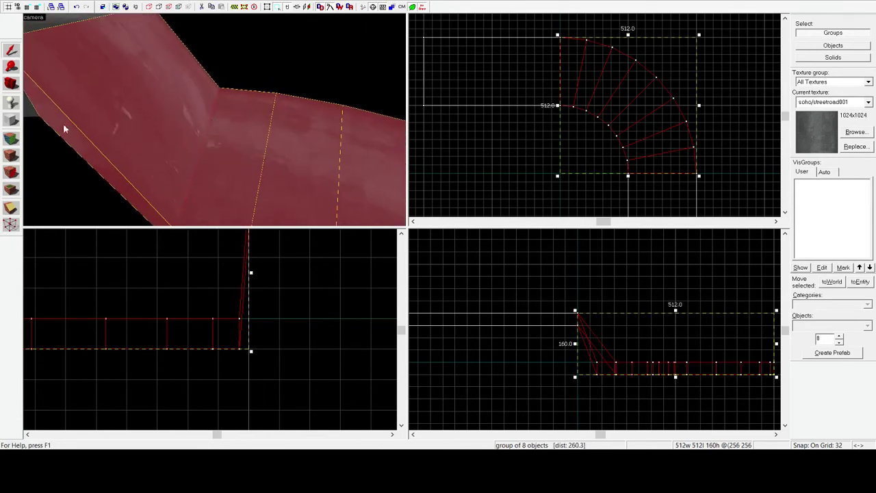
left_click(10, 138)
left_click(113, 127)
key("z")
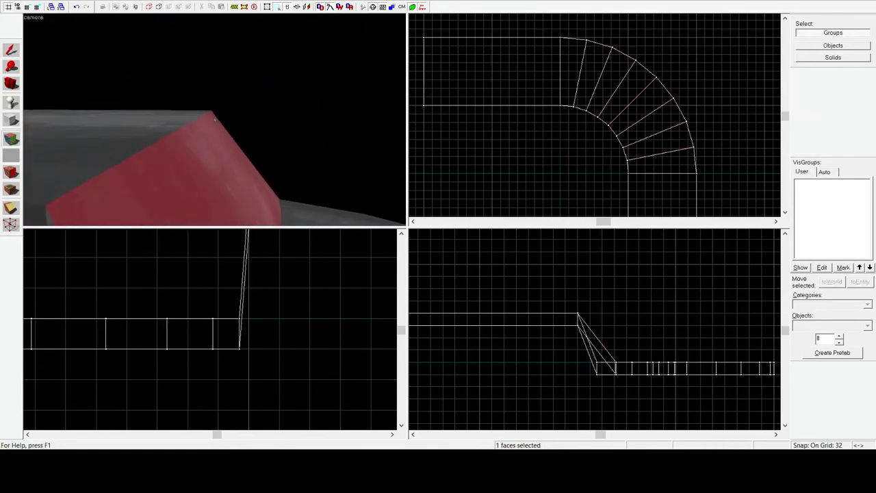
key("z")
left_click(11, 50)
key("z")
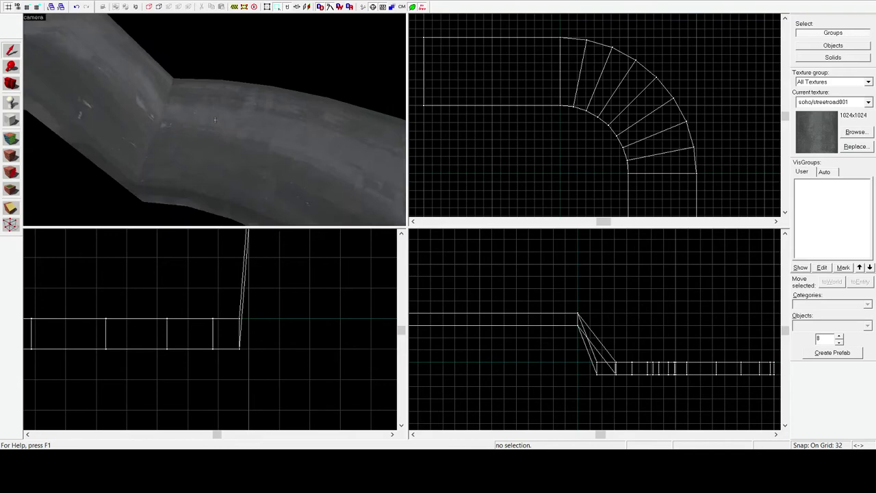
key("s")
key("z")
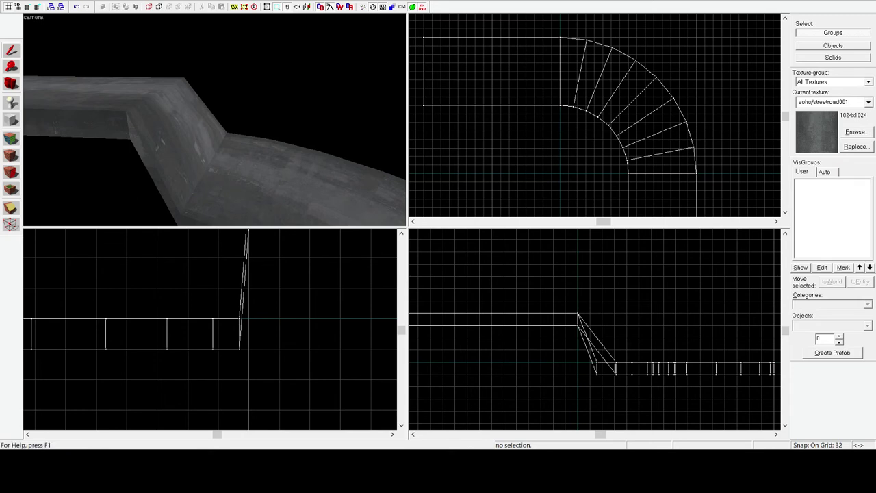
- Lower the vertices on the end segment's raised side by 128 units, selecting that segment individually, and clear the selection
key("ctrl+w")
left_click(176, 148)
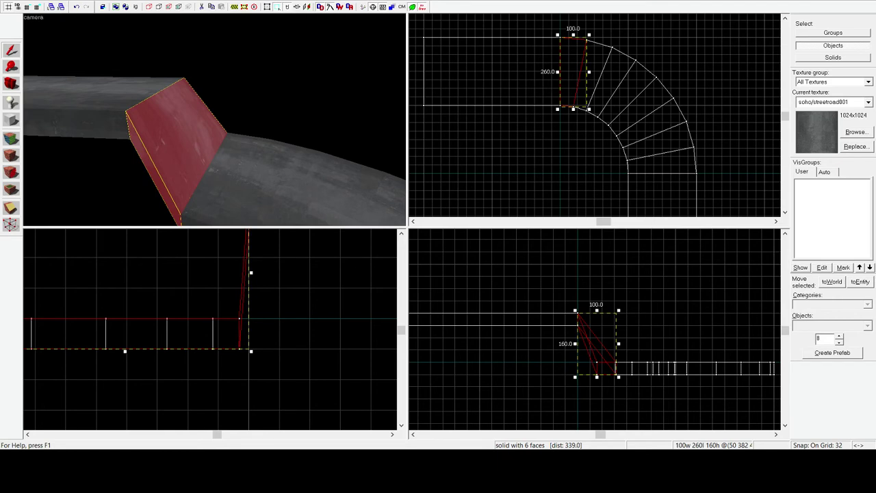
left_click(11, 224)
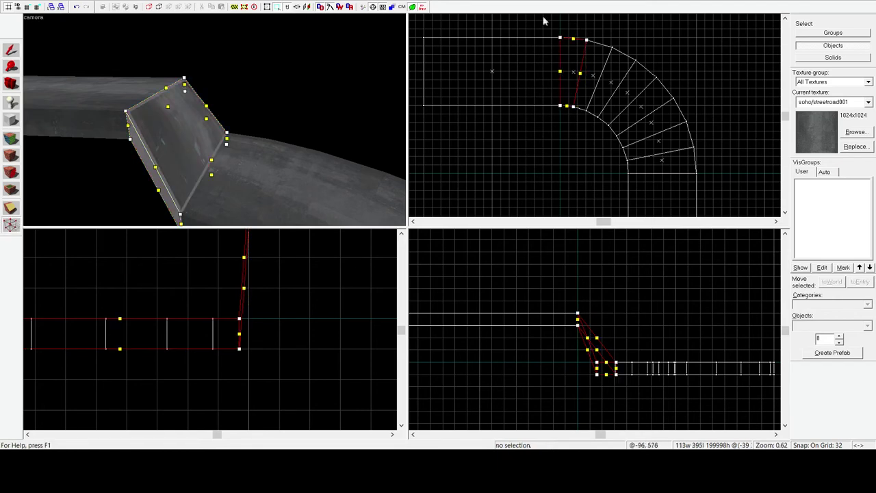
left_click_drag(563, 27, 525, 155)
key("Down")
key("Down")
key("Down")
key("Down")
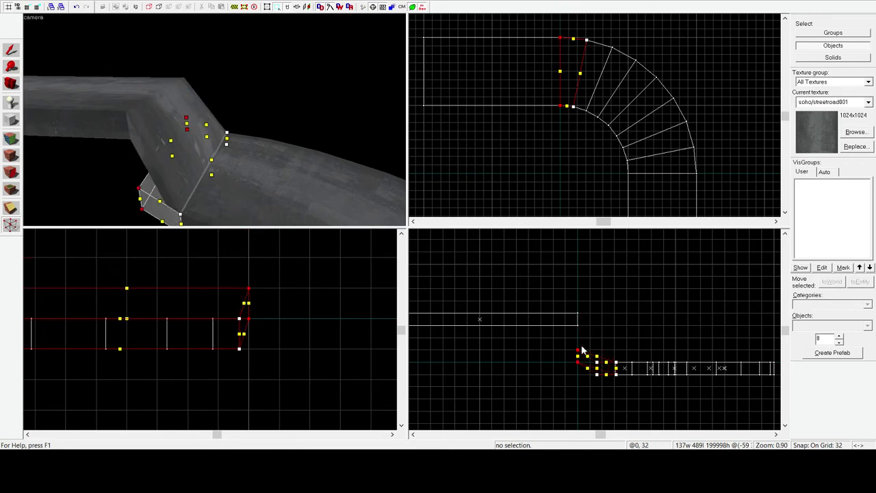
left_click(10, 50)
key("Escape")
key("z")
key("s")
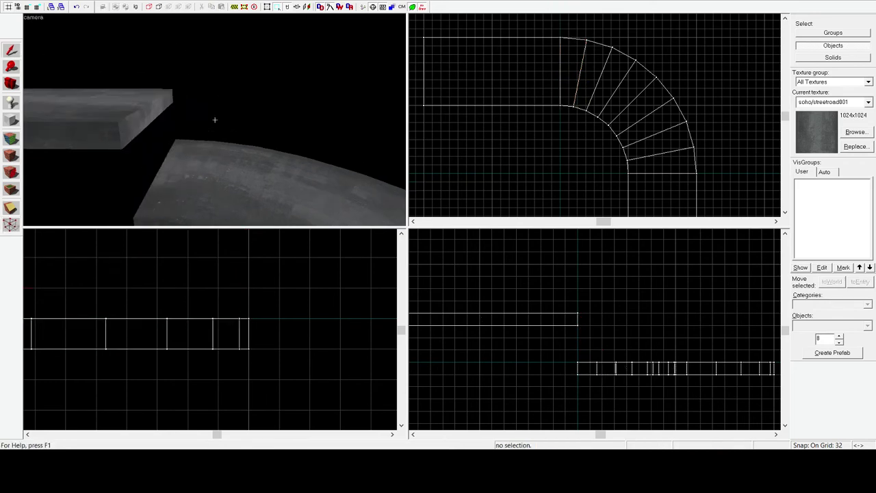
- Select all eight arch segments one by one, starting at the end near the raised straight road
key("z")
left_click(187, 134)
key("z")
key("a")
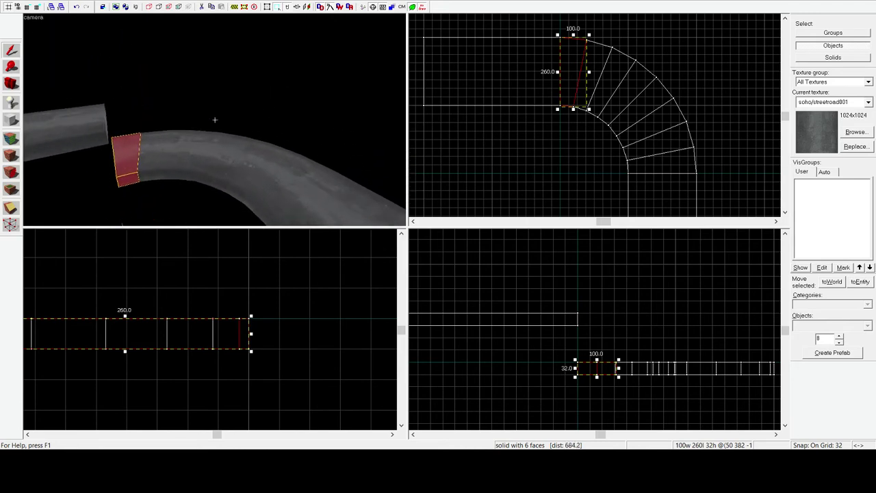
key("z")
left_click(147, 162, "ctrl")
left_click(186, 156, "ctrl")
left_click(175, 153, "ctrl")
left_click(209, 156, "ctrl")
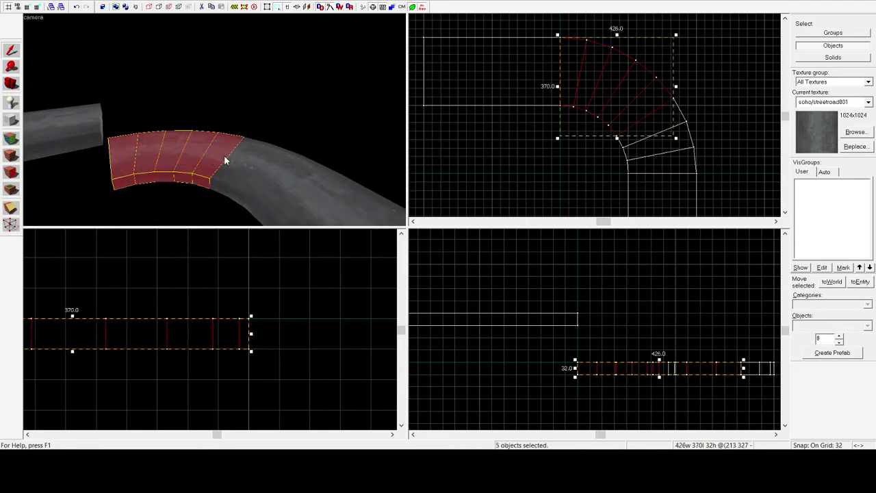
left_click(225, 157, "ctrl")
left_click(239, 157, "ctrl")
left_click(220, 159, "ctrl")
left_click(268, 171, "ctrl")
left_click(277, 184, "ctrl")
key("z")
key("a")
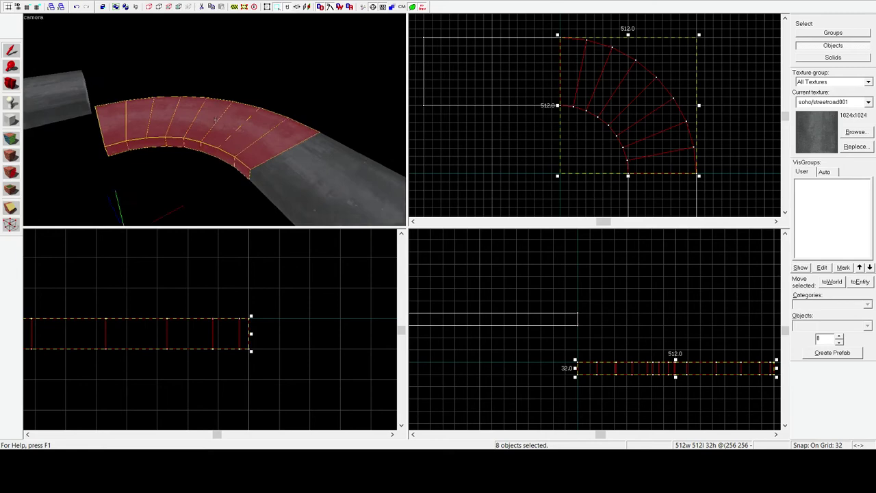
key("z")
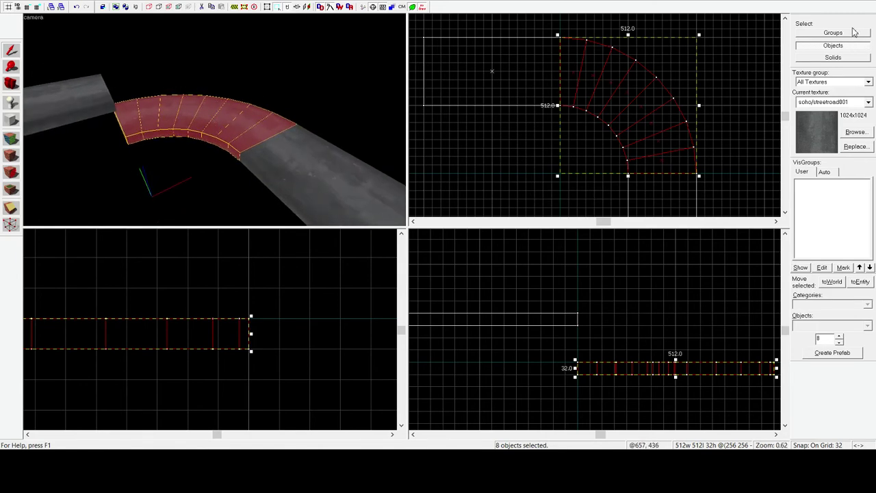
- Select the whole arch as a group for clipping, and reduce the grid size to 1
left_click(855, 32)
left_click(248, 115)
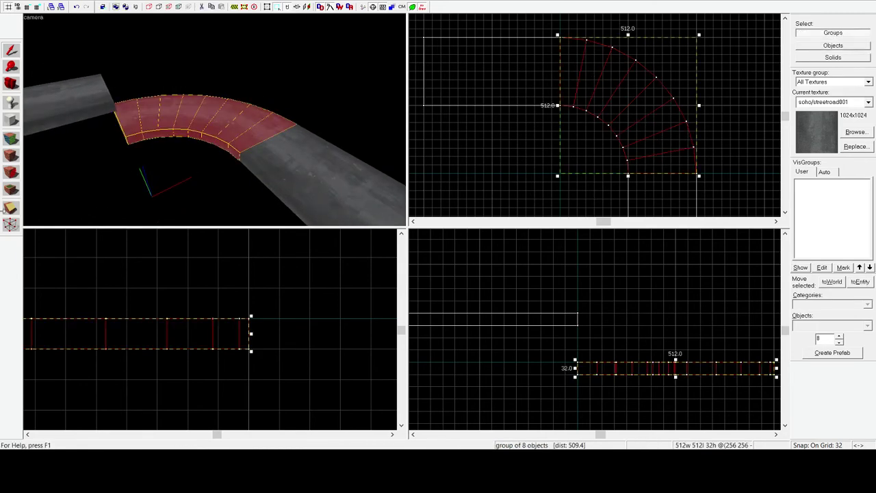
left_click(11, 209)
scroll(557, 111, "down", 2)
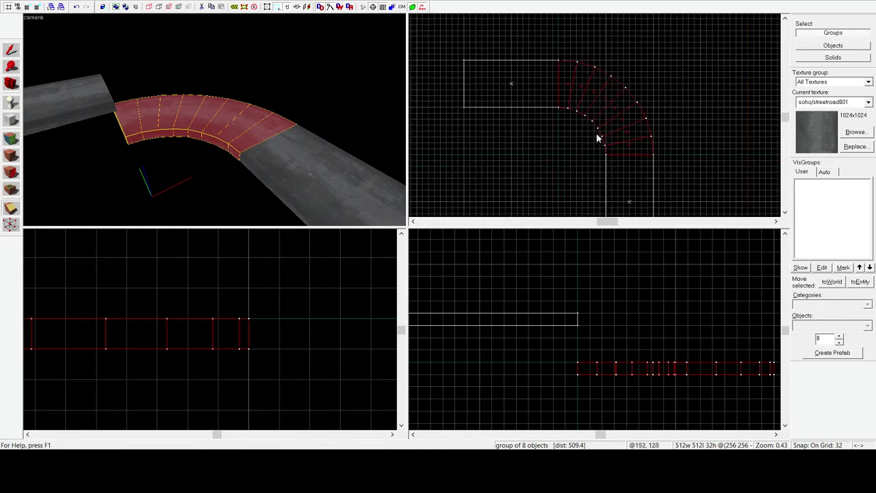
scroll(622, 157, "up", 4)
key("bracketleft")
key("bracketleft")
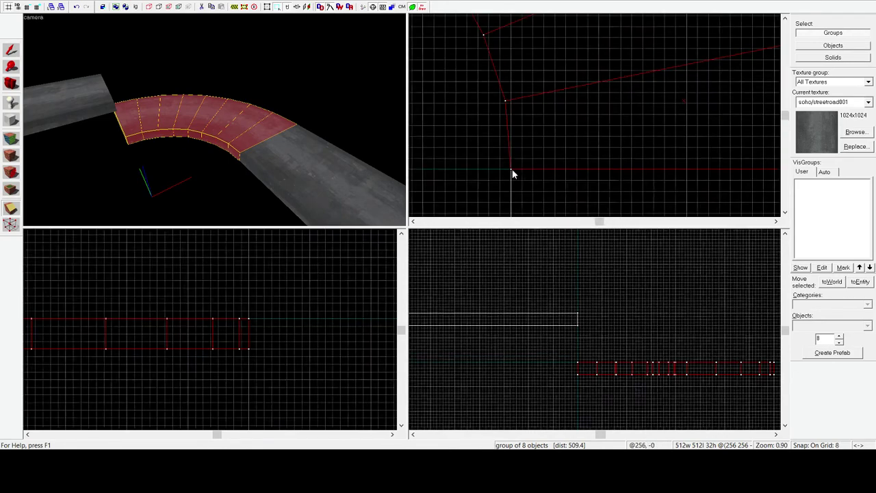
key("bracketleft")
scroll(512, 169, "up", 8)
key("bracketleft")
key("bracketleft")
- Clip the arch segment adjoining the lower straight road diagonally from inner to outer corner, keeping both halves
scroll(483, 175, "down", 16)
mouse_move(490, 170)
left_mouse_down()
mouse_move(479, 180)
mouse_move(579, 131)
mouse_move(636, 118)
mouse_move(558, 128)
left_mouse_up()
scroll(635, 118, "up", 9)
scroll(618, 114, "up", 5)
scroll(619, 113, "up", 4)
scroll(625, 107, "down", 4)
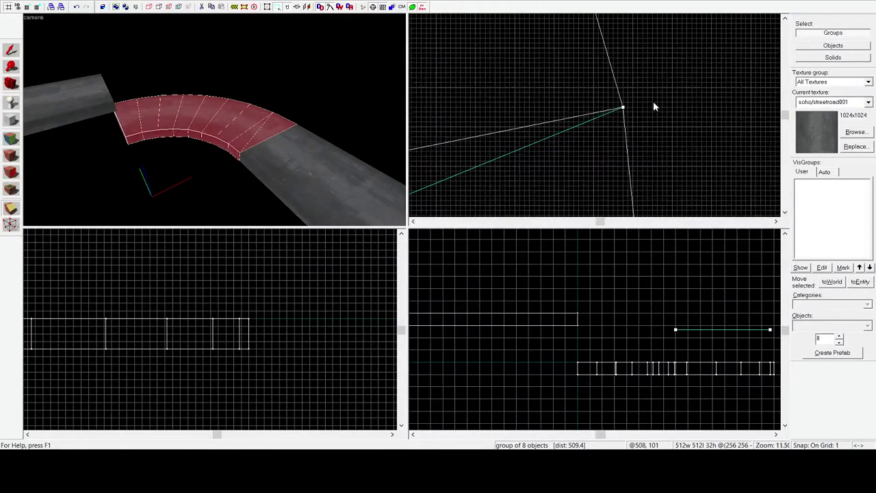
key("Return")
- Split the second arch segment from the lower straight road diagonally between its inner and outer corners, keeping both halves
scroll(653, 113, "down", 12)
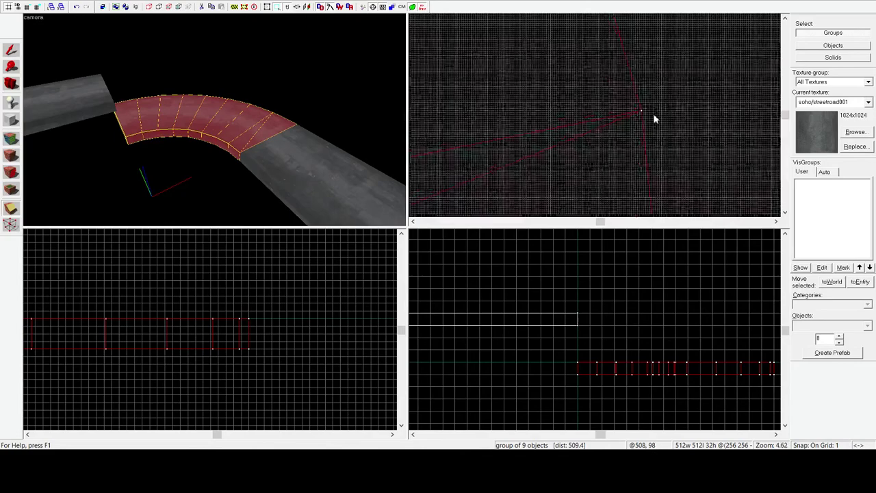
scroll(561, 111, "up", 14)
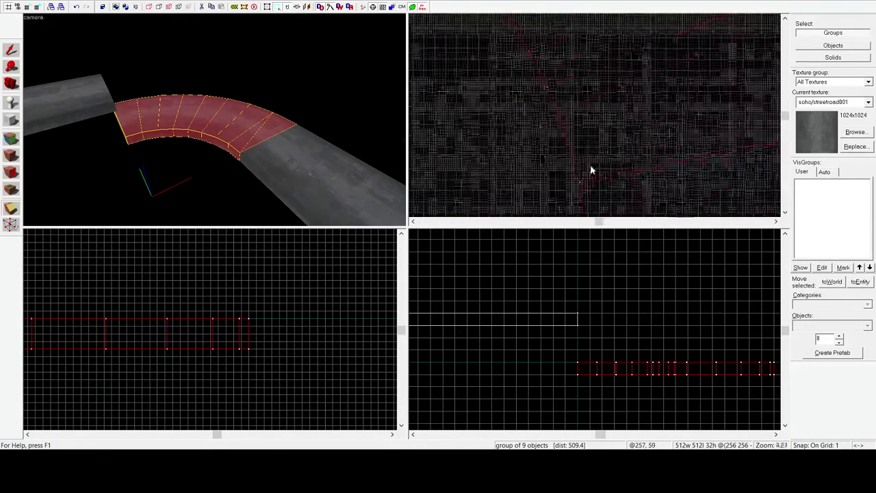
scroll(503, 172, "down", 13)
left_click_drag(557, 206, 637, 99)
scroll(636, 99, "up", 14)
scroll(637, 101, "down", 12)
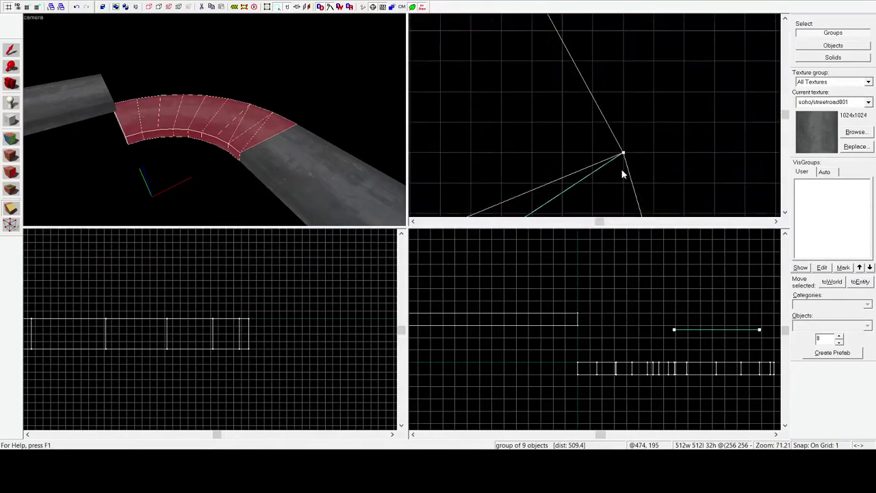
key("Return")
- Split the third arch segment from the lower straight road diagonally into two triangular pieces, keeping both
scroll(670, 102, "up", 9)
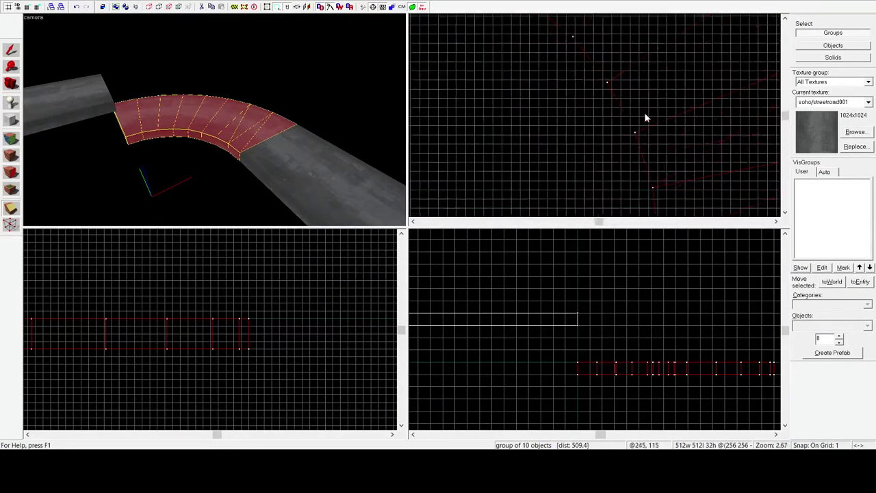
left_click_drag(596, 157, 681, 64)
scroll(547, 180, "down", 17)
scroll(681, 64, "up", 9)
scroll(682, 66, "up", 13)
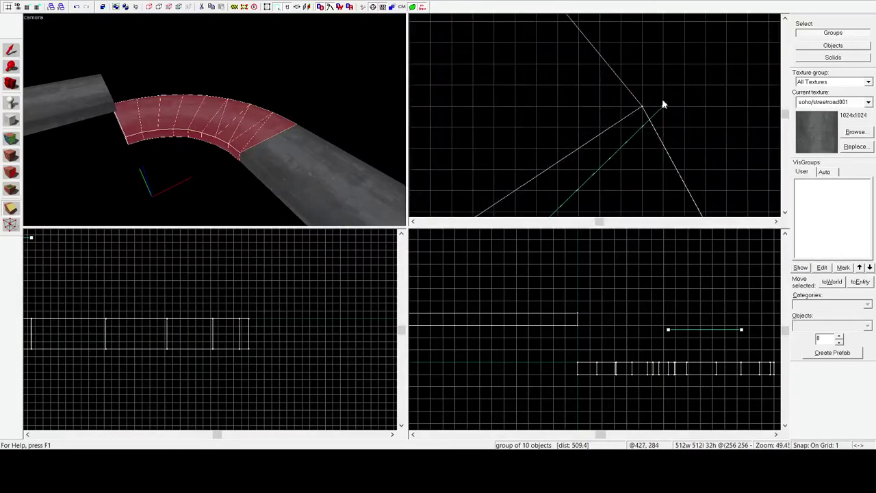
key("Return")
- Split the fourth arch segment from the lower straight road along its inner-to-outer corner diagonal, keeping both pieces
scroll(681, 112, "down", 8)
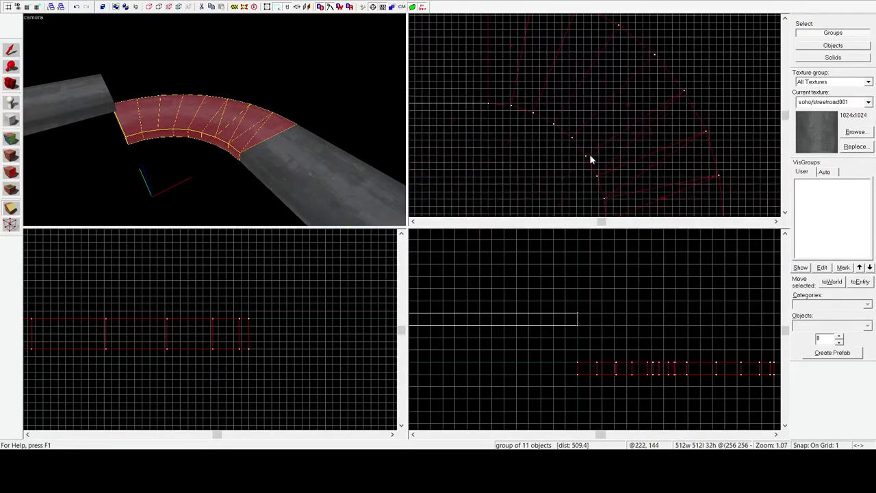
scroll(570, 160, "up", 5)
left_click_drag(570, 160, 612, 68)
scroll(506, 194, "down", 18)
scroll(608, 65, "up", 12)
key("Return")
scroll(637, 73, "down", 15)
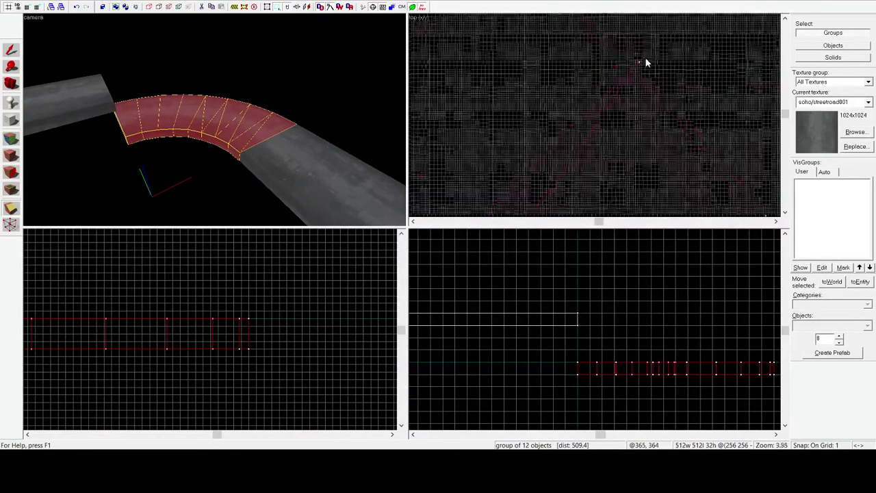
- Clip the fifth arch segment from the lower straight road diagonally between its inner and outer corners, keeping both halves
scroll(534, 181, "up", 5)
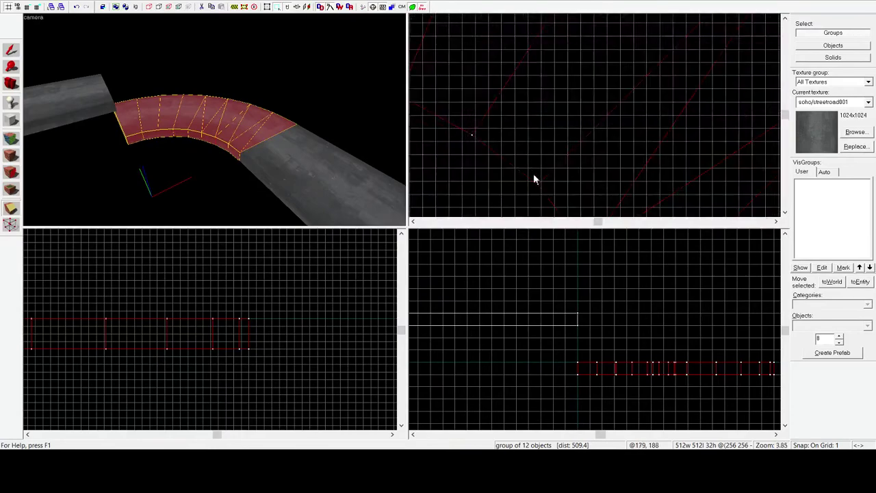
mouse_move(545, 189)
left_mouse_down()
mouse_move(463, 189)
mouse_move(493, 169)
mouse_move(526, 85)
mouse_move(548, 57)
mouse_move(515, 67)
left_mouse_up()
scroll(479, 178, "down", 13)
scroll(548, 58, "up", 13)
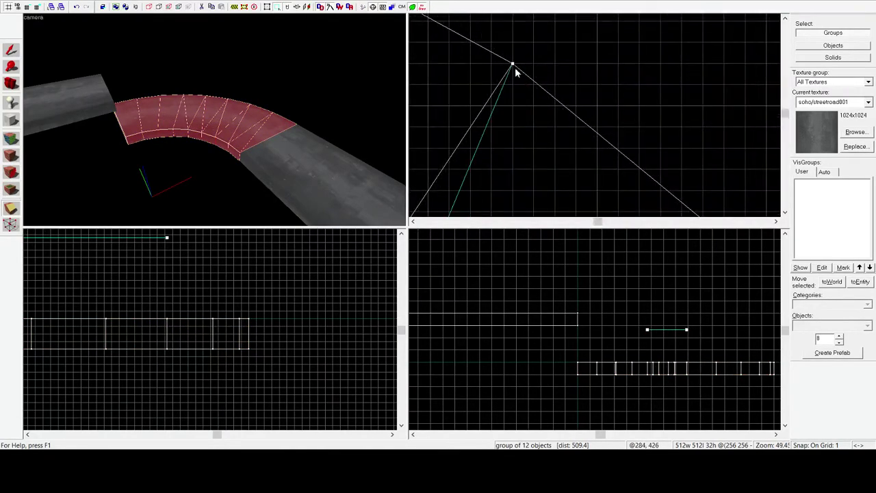
key("Return")
- Split the sixth arch segment from the lower straight road into two triangular pieces along its corner diagonal, keeping both
scroll(657, 78, "down", 6)
scroll(593, 91, "up", 5)
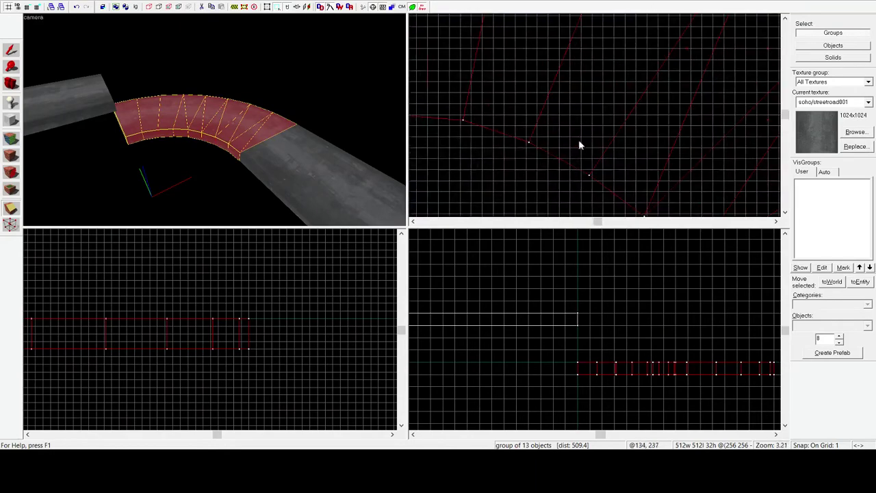
scroll(526, 143, "down", 10)
mouse_move(598, 175)
left_mouse_down()
mouse_move(526, 143)
mouse_move(540, 165)
mouse_move(569, 57)
mouse_move(578, 59)
mouse_move(534, 74)
mouse_move(542, 74)
left_mouse_up()
scroll(570, 57, "up", 12)
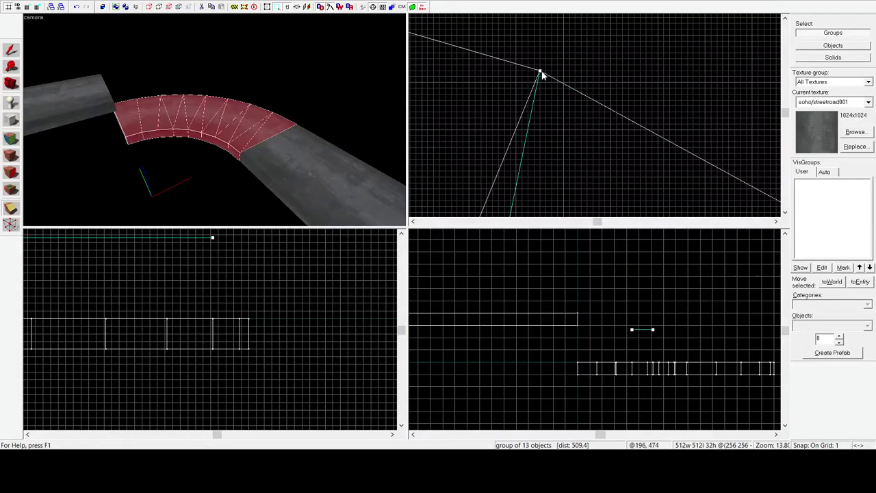
key("Return")
- Split the seventh arch segment from the lower straight road diagonally from inner to outer corner, keeping both pieces
scroll(613, 70, "down", 12)
scroll(610, 70, "up", 12)
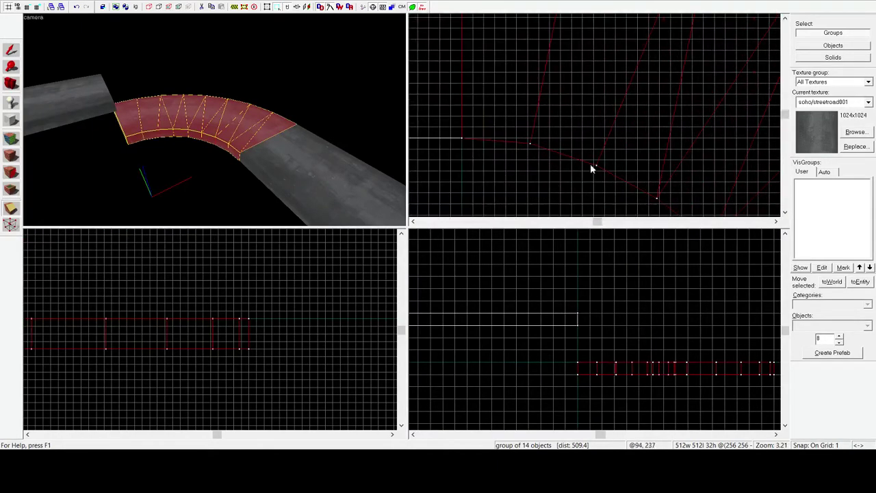
mouse_move(582, 190)
left_mouse_down()
mouse_move(601, 125)
mouse_move(596, 40)
mouse_move(605, 52)
mouse_move(555, 90)
left_mouse_up()
scroll(601, 126, "down", 14)
scroll(605, 52, "up", 6)
scroll(605, 52, "up", 16)
key("Return")
- Clip the last arch segment, adjoining the upper straight road, diagonally into two triangles and keep both
scroll(599, 83, "down", 13)
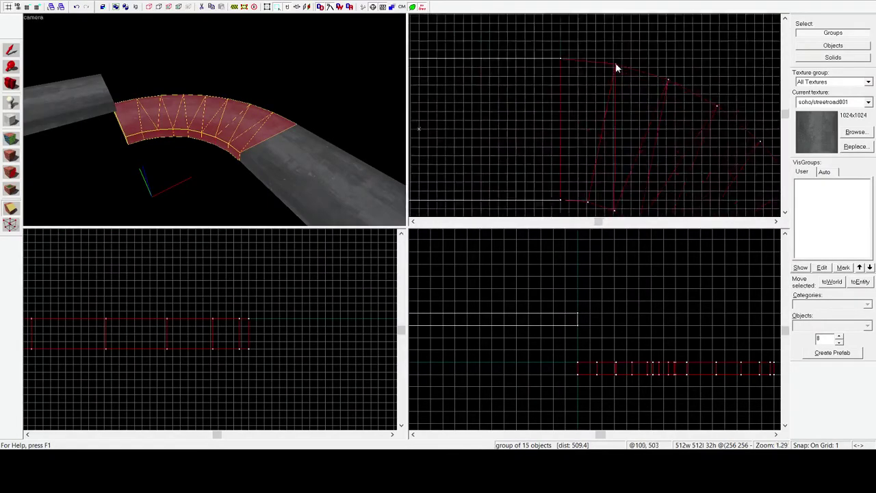
scroll(593, 184, "up", 1)
left_click_drag(601, 175, 617, 51)
scroll(626, 180, "down", 12)
scroll(607, 80, "up", 19)
key("Return")
- Edit the arch's vertices and raise its end edge by 128 units to meet the upper road block
scroll(546, 62, "down", 20)
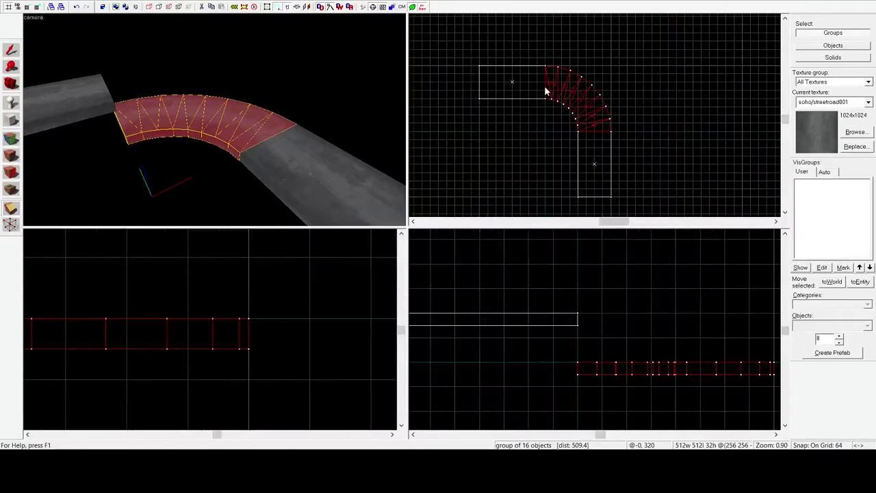
left_click(12, 224)
scroll(537, 100, "up", 2)
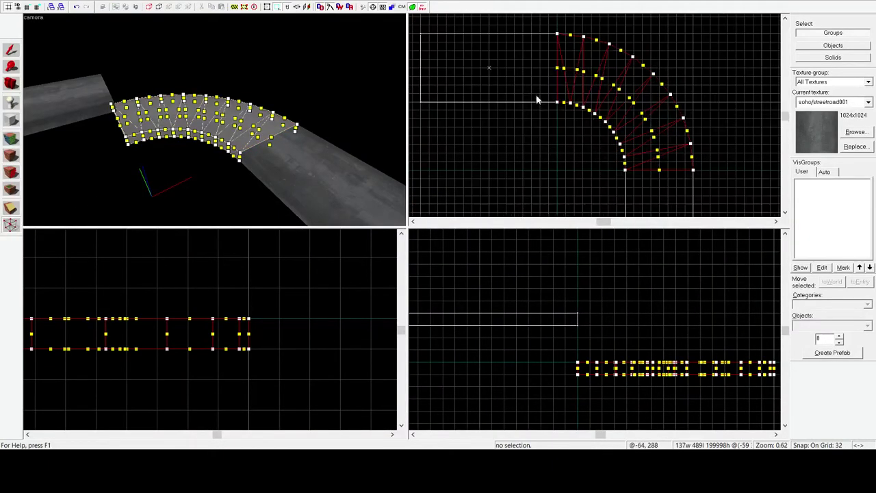
left_click_drag(565, 23, 541, 125)
key("Up")
key("Up")
key("Up")
key("Up")
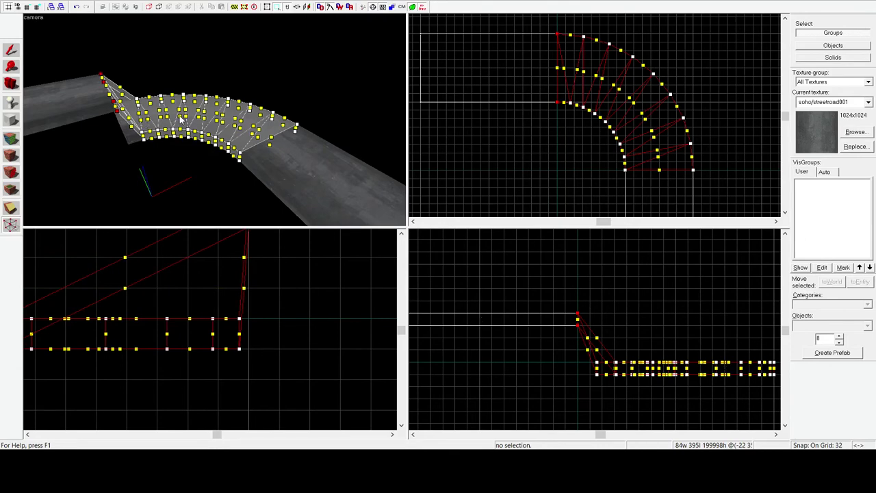
- With a 16-unit grid, raise the inner and outer vertices of the second row from the upper road by 112 units
key("z")
key("w")
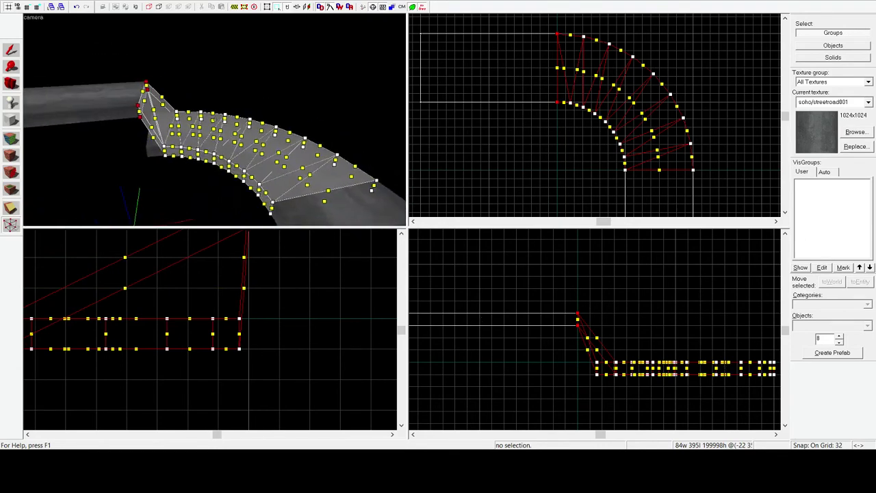
key("z")
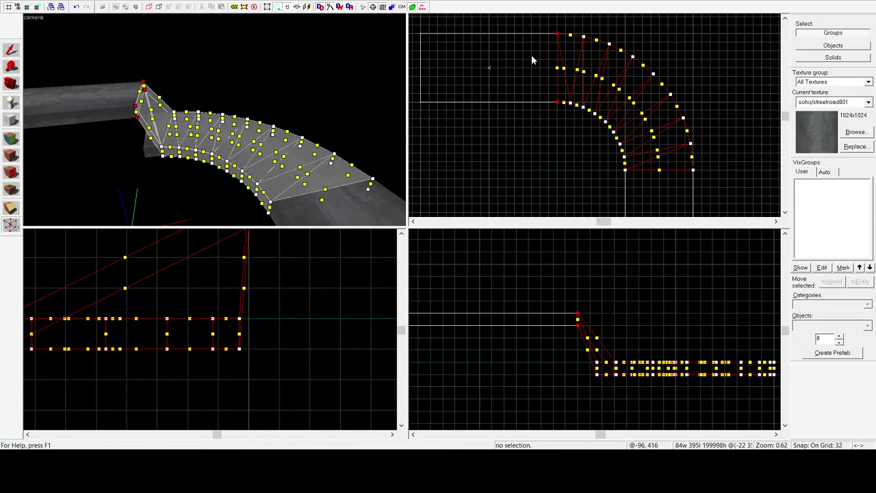
scroll(531, 98, "down", 2)
scroll(563, 70, "up", 3)
scroll(563, 70, "up", 3)
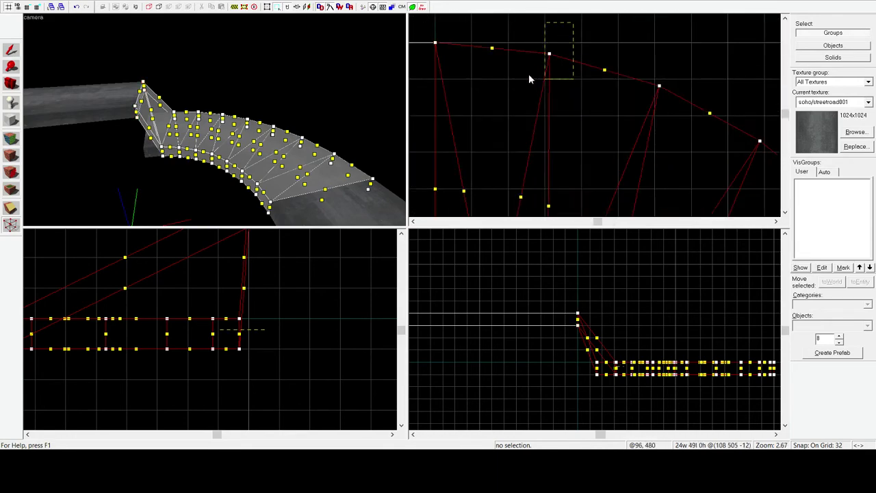
scroll(616, 303, "up", 2)
scroll(648, 62, "down", 2)
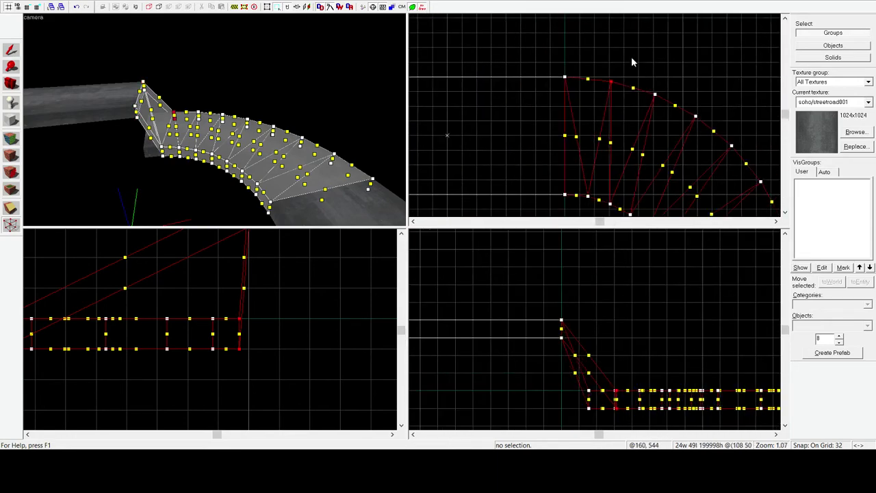
key("bracketleft")
left_click_drag(618, 54, 602, 106)
scroll(612, 81, "down", 3)
scroll(615, 135, "up", 7)
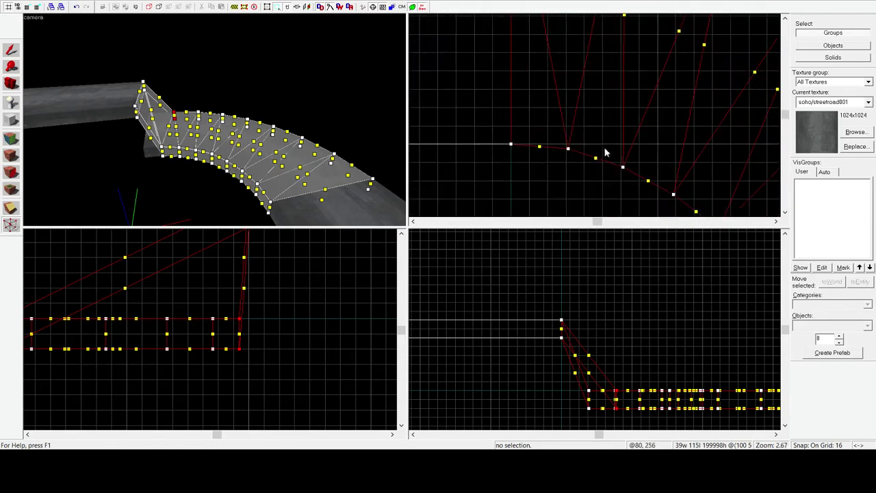
left_click_drag(548, 179, 582, 132)
key("Up")
key("Up")
key("Up")
key("Up")
key("Up")
key("Up")
key("Up")
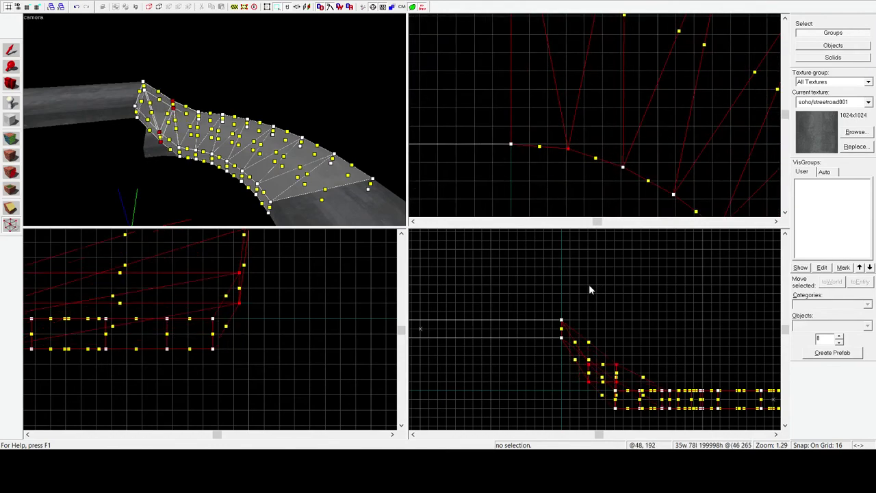
- Raise the inner and outer vertices of the third row from the upper road by 96 units
scroll(590, 140, "down", 4)
scroll(627, 109, "down", 2)
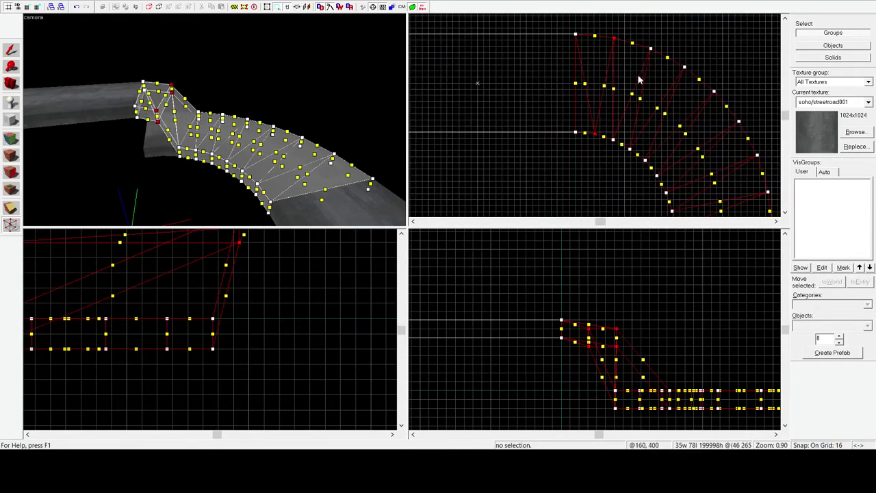
left_click_drag(657, 32, 636, 66)
scroll(607, 165, "up", 6)
left_click_drag(600, 148, 639, 79)
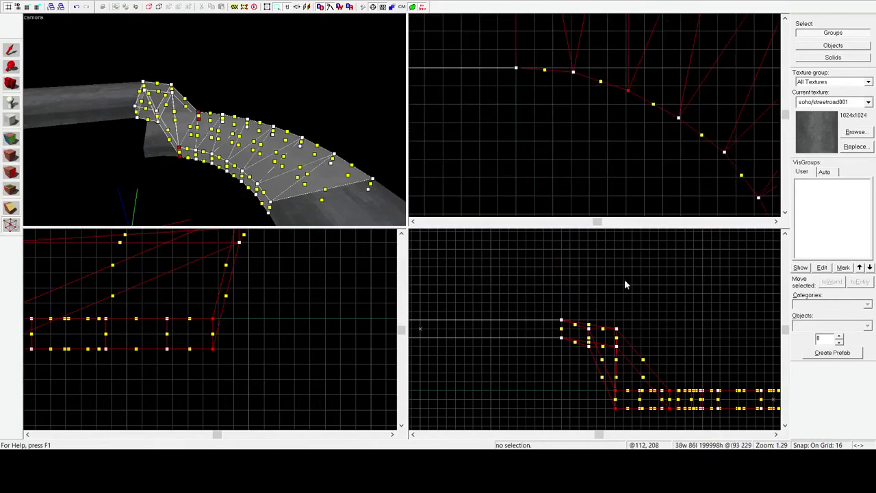
scroll(629, 337, "up", 5)
key("Up")
key("Up")
key("Up")
key("Up")
key("Up")
key("Up")
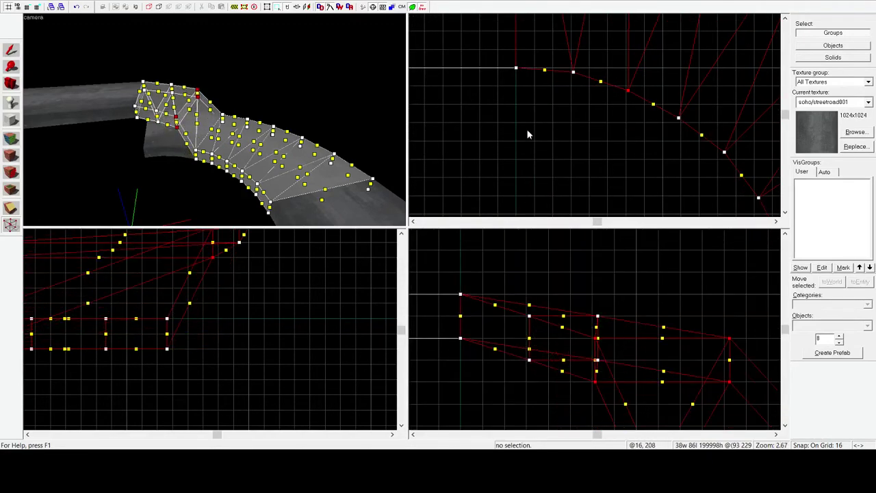
- Raise the fourth inner and outer vertex pair from the upper road by 80 units
scroll(579, 85, "down", 6)
left_click_drag(645, 38, 623, 80)
left_click_drag(574, 146, 600, 103, "ctrl")
key("Up")
key("Up")
key("Up")
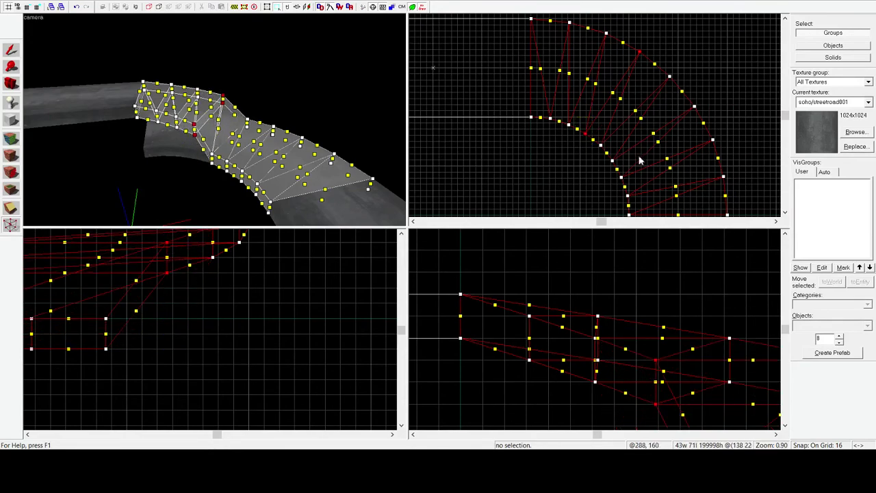
- Raise the fifth row of inner and outer vertices from the upper road by 64 units
left_click_drag(594, 153, 611, 136)
left_click_drag(661, 84, 690, 56, "ctrl")
scroll(558, 388, "down", 6)
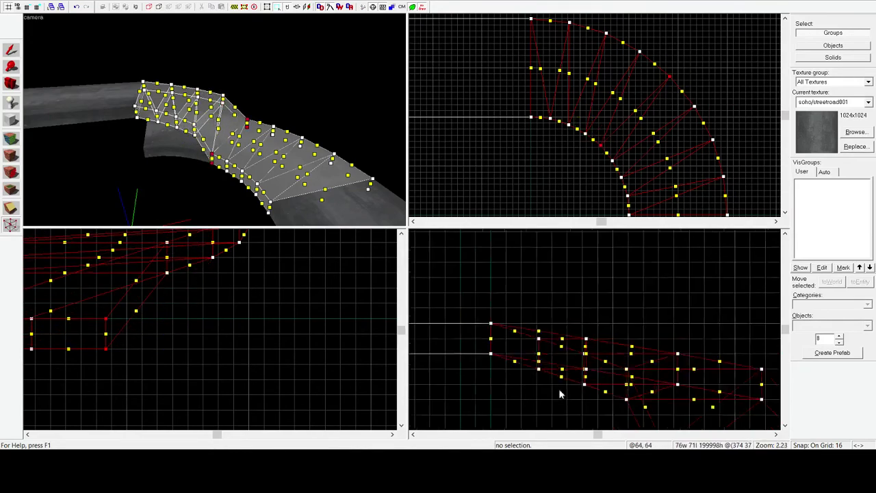
scroll(581, 395, "up", 4)
key("Up")
key("Up")
key("Up")
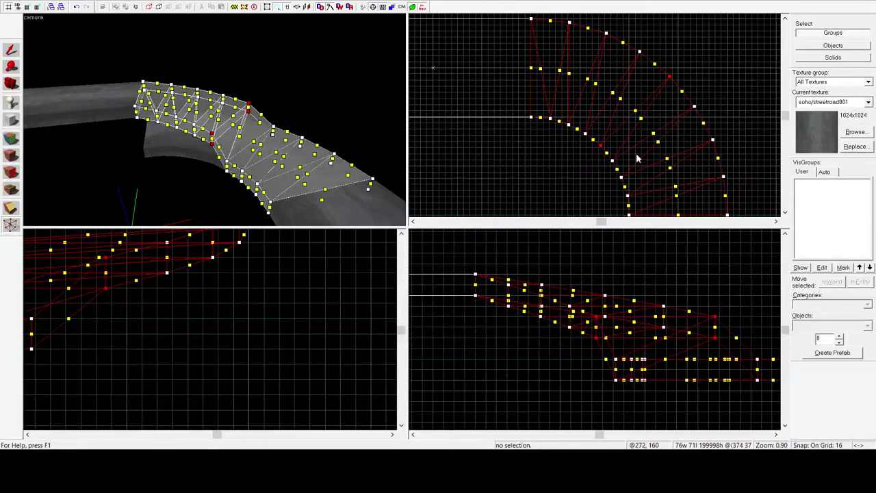
- Raise the sixth inner and outer vertex pair from the upper road by 48 units
left_click(610, 161)
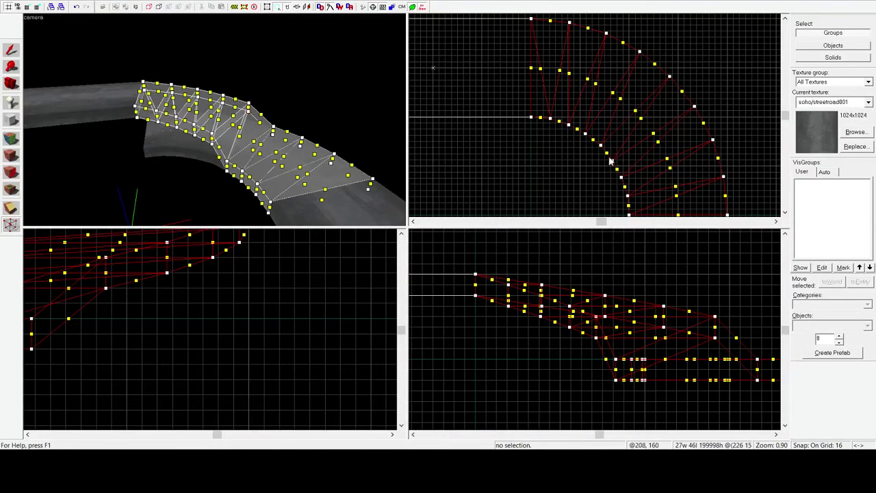
left_click(694, 107)
key("Up")
key("Up")
key("Up")
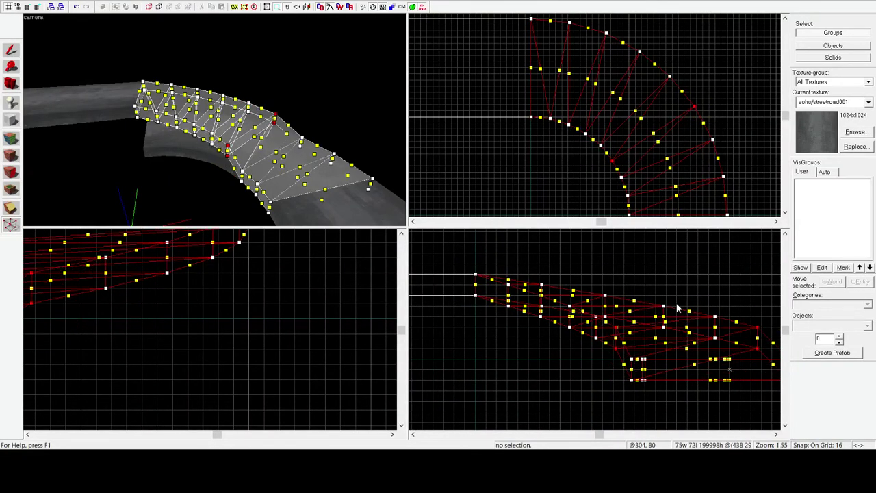
- Raise the seventh row of inner and outer vertices from the upper road by 32 units
left_click(621, 177)
left_click(712, 139, "ctrl")
key("Up")
key("Up")
- Raise the last inner and outer vertex pair before the lower road by 16 units
scroll(601, 56, "down", 2)
scroll(640, 143, "up", 6)
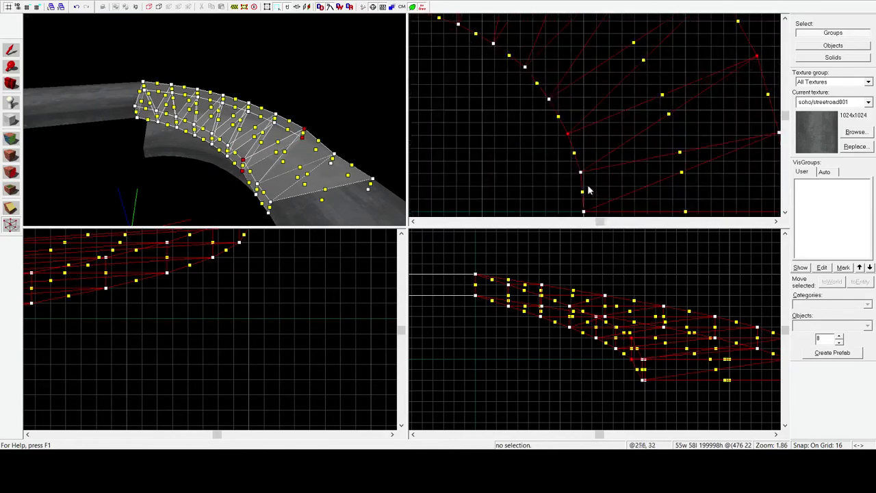
left_click_drag(568, 187, 608, 136)
scroll(601, 148, "down", 2)
left_click_drag(743, 118, 705, 150, "ctrl")
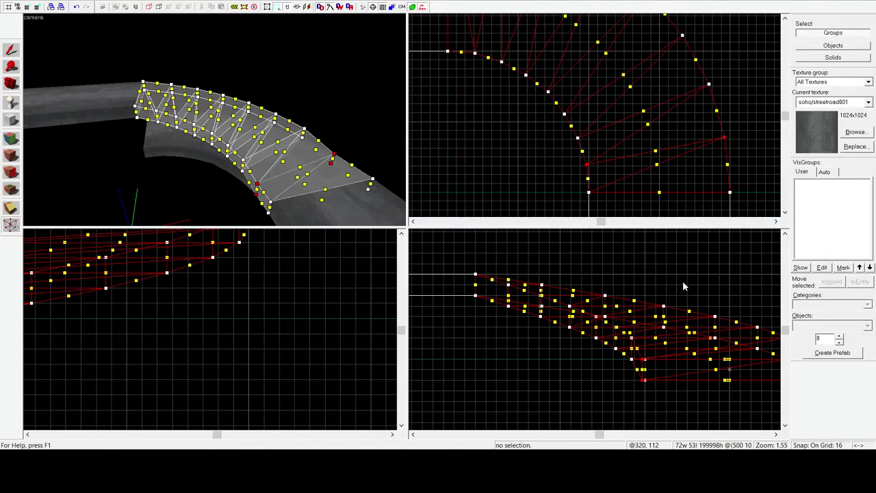
key("Up")
- Leave vertex editing and examine the sloped arch's surface and its joins with both road blocks
left_click(11, 50)
left_click(226, 53)
key("z")
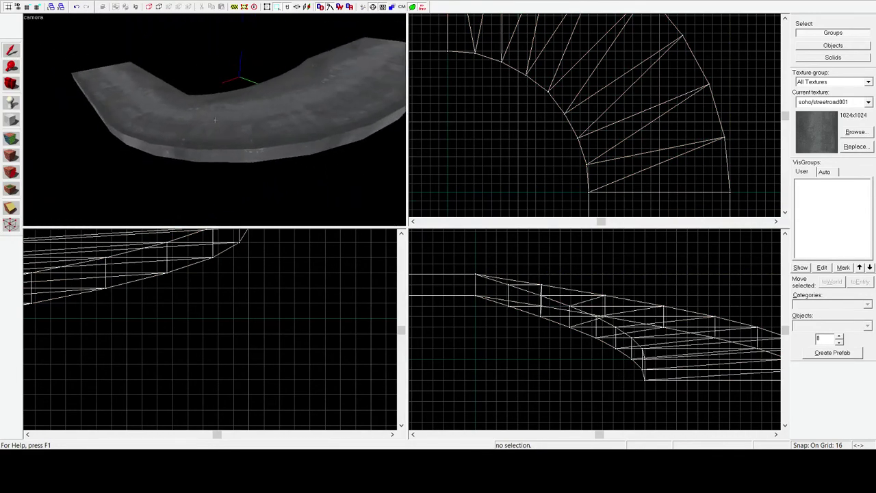
left_click(215, 124)
key("z")
key("w")
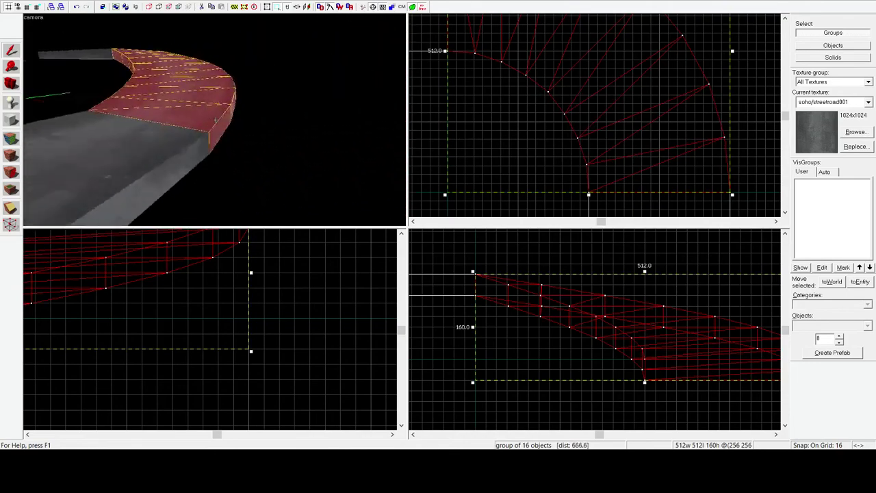
key("z")
left_click(251, 108)
key("z")
key("z")
key("w")
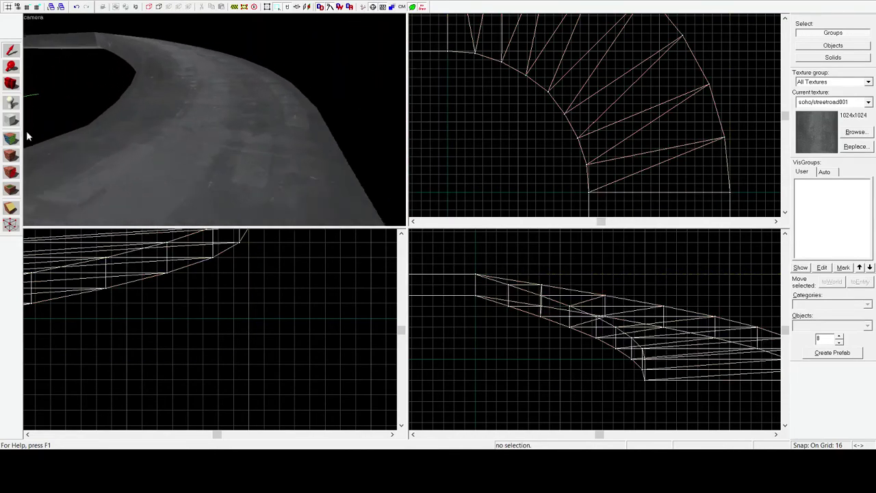
- Select three adjoining triangular top faces of the arch for face editing and examine how they meet
left_click(11, 138)
right_click(220, 150, "alt")
right_click(196, 127, "alt")
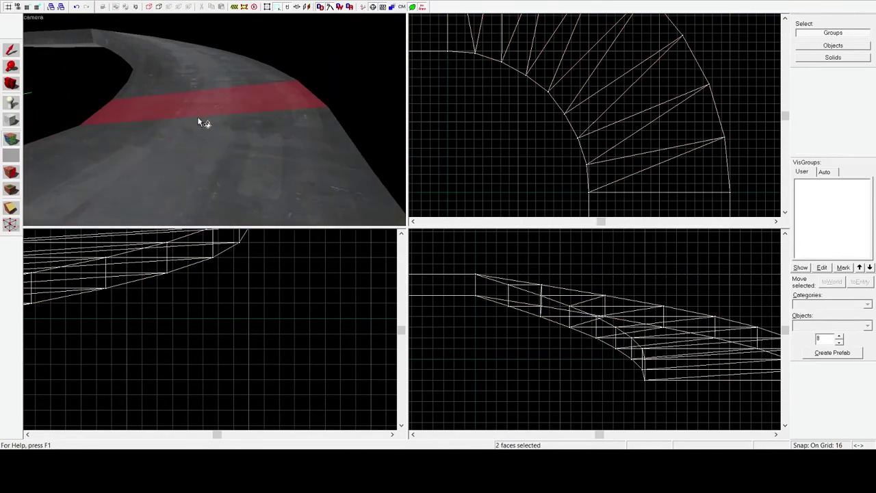
left_click(199, 119, "ctrl")
key("z")
key("w")
key("z")
key("d")
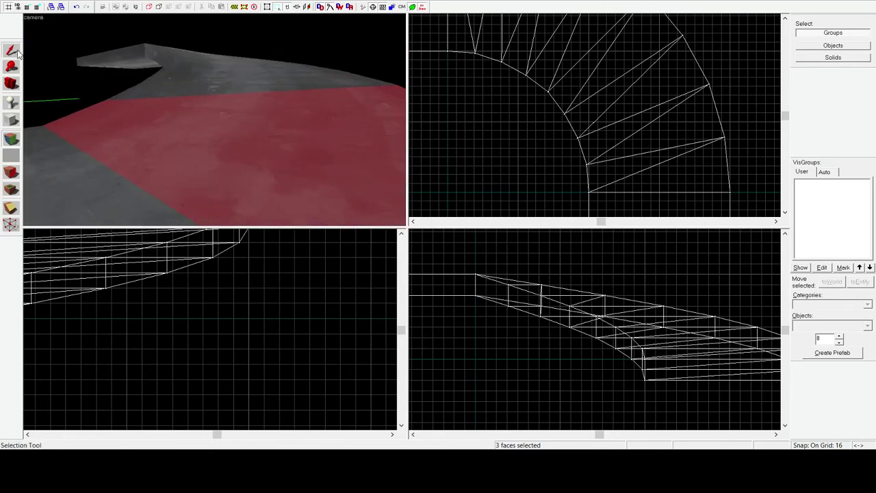
- Select the whole arch, apply the dev/graygrid texture to it, and clear the selection
left_click(18, 53)
key("z")
key("s")
key("z")
left_click(201, 115)
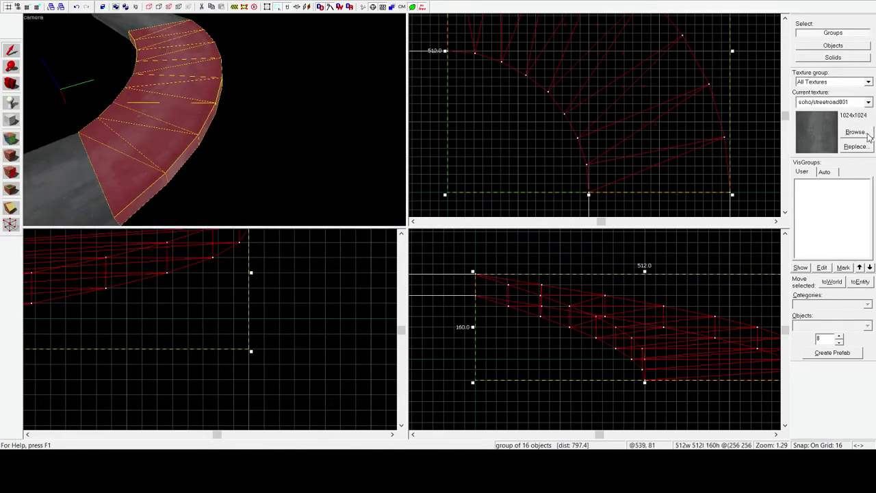
left_click(867, 135)
left_click(12, 154)
key("a")
key("Escape")
- Examine the gray grid texture across the sloped arch's top and outer side and at its joins with both roads
key("z")
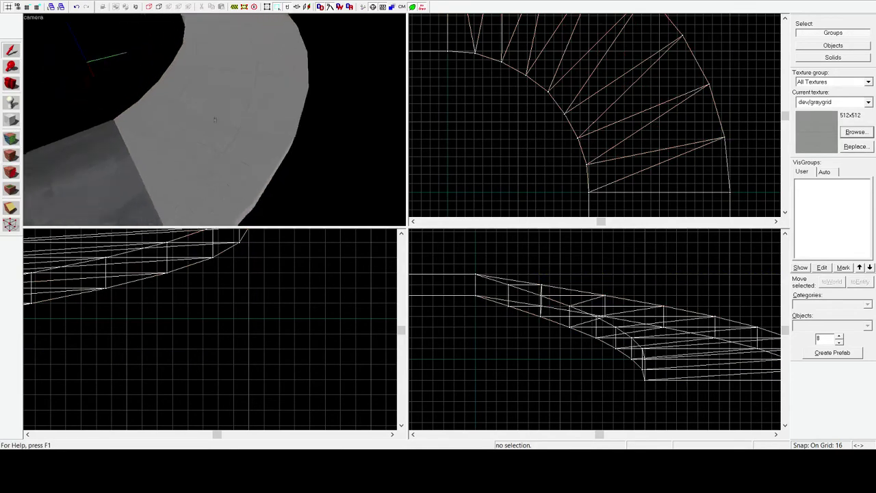
key("w")
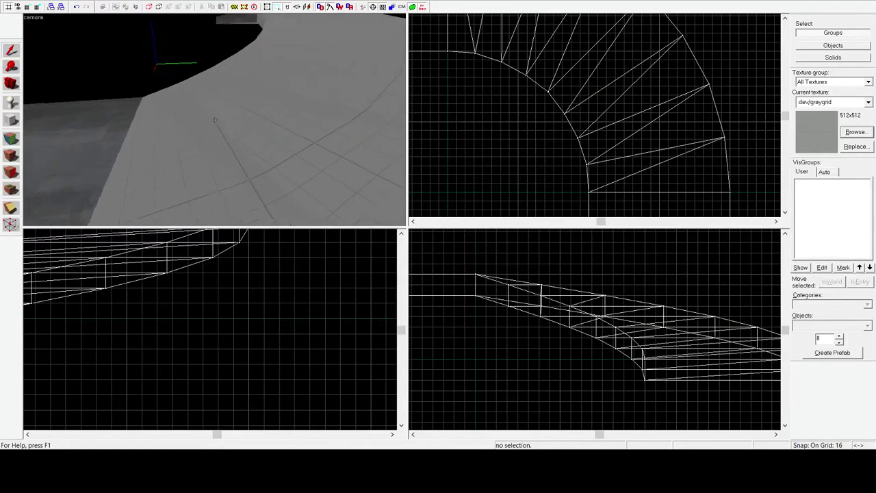
key("w")
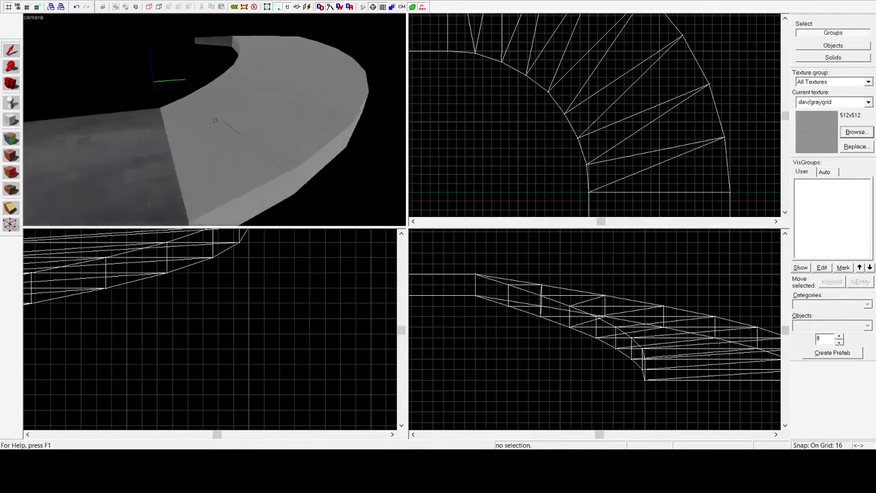
key("z")
left_click(215, 124)
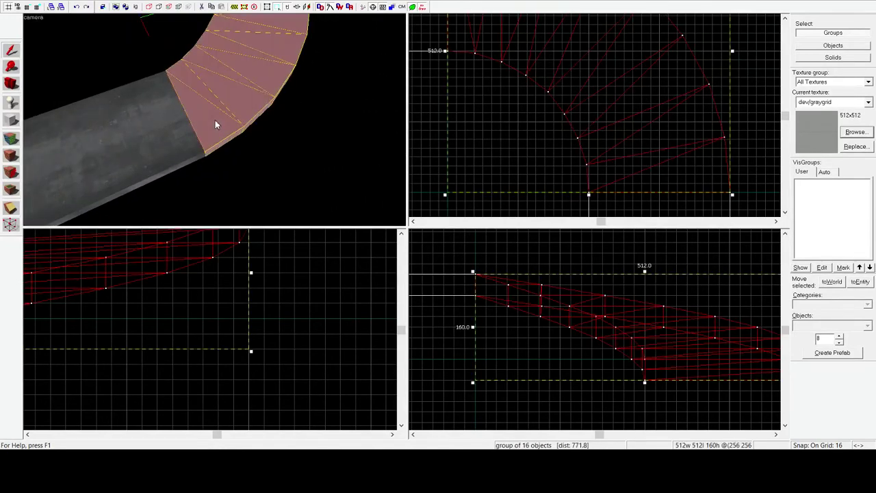
key("Escape")
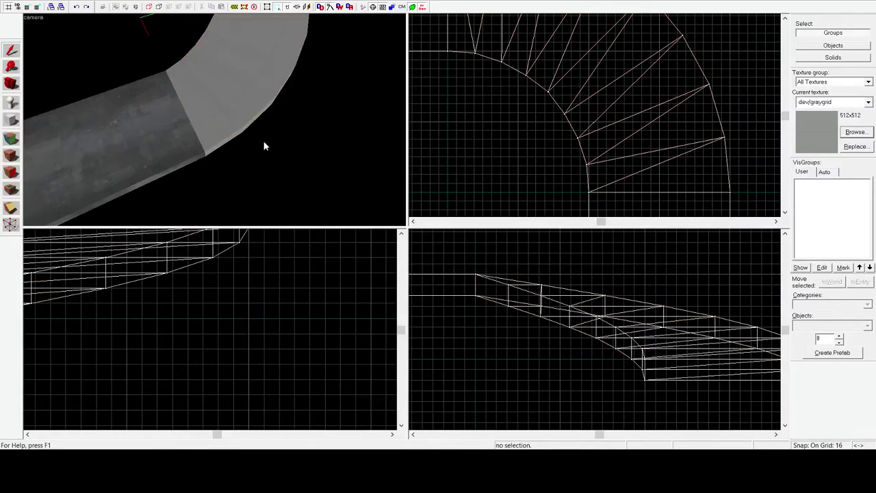
key("z")
key("shift+z")
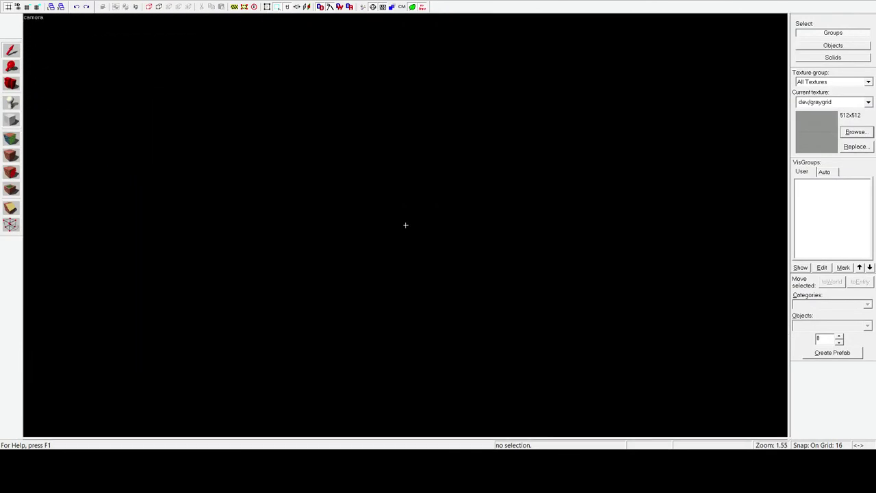
key("shift+z")
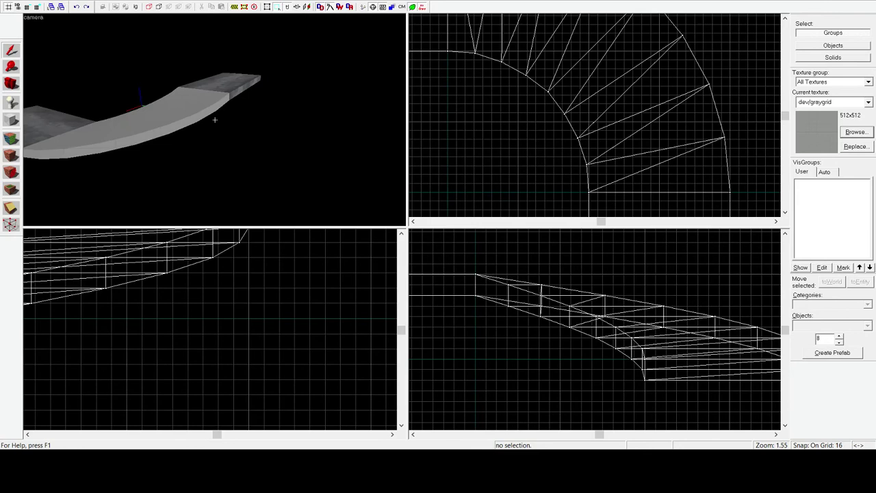
key("z")
key("a")
key("z")
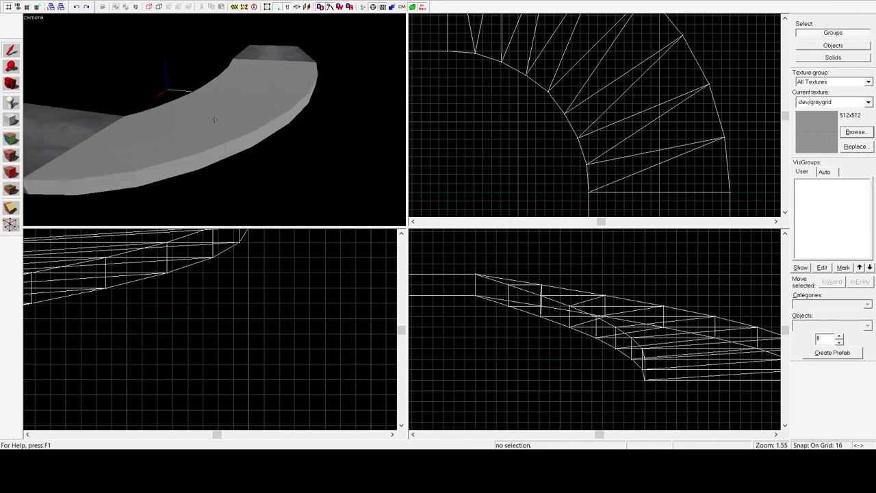
key("a")
key("z")
key("z")
key("z")
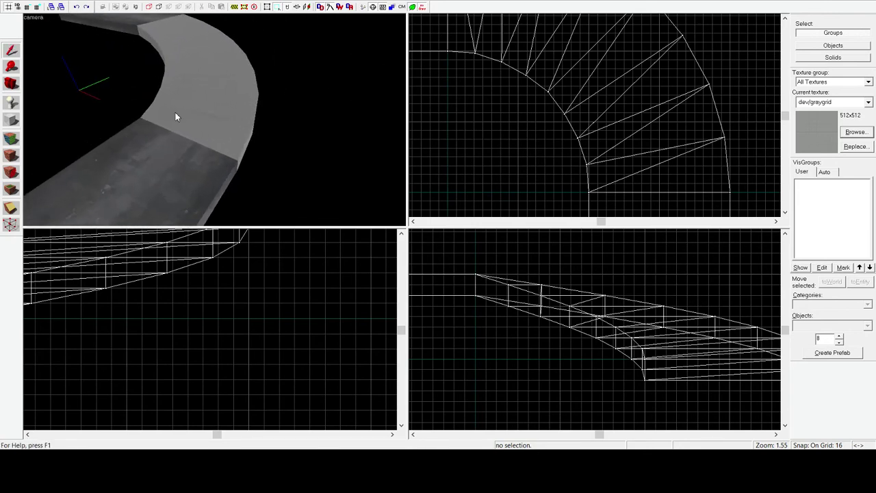
- Undo the arch's texturing and slope edits to compare with the flat arch, and redo them
left_click(176, 112)
key("Escape")
key("ctrl+z")
key("ctrl+z")
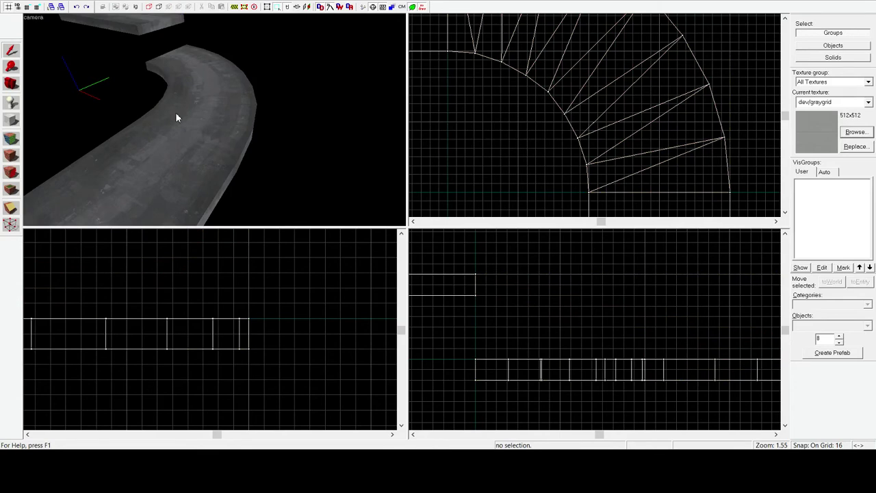
key("z")
key("z")
left_click(87, 6)
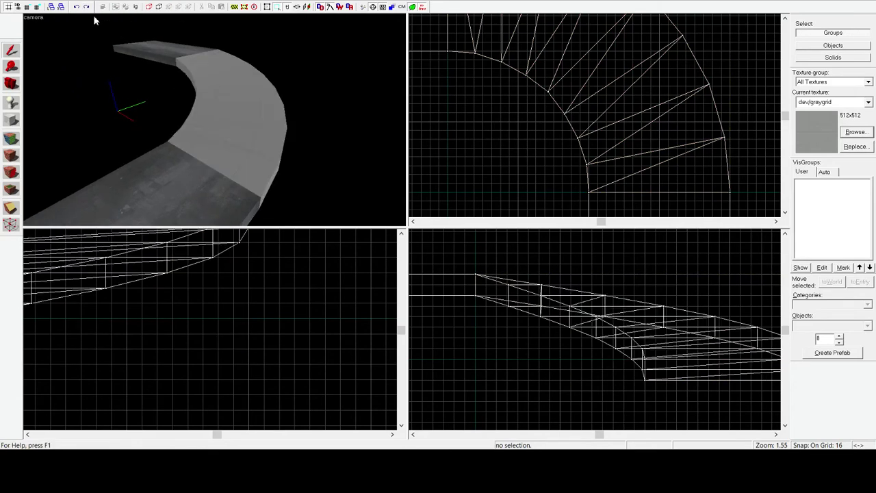
- Examine the sloped arch's inner curve and its transitions to the two road blocks from several angles
key("z")
key("a")
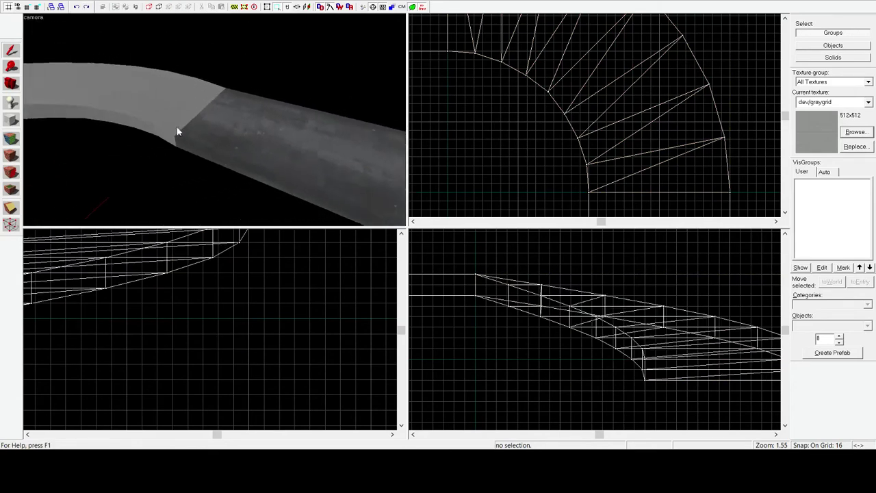
key("z")
key("z")
key("s")
key("z")
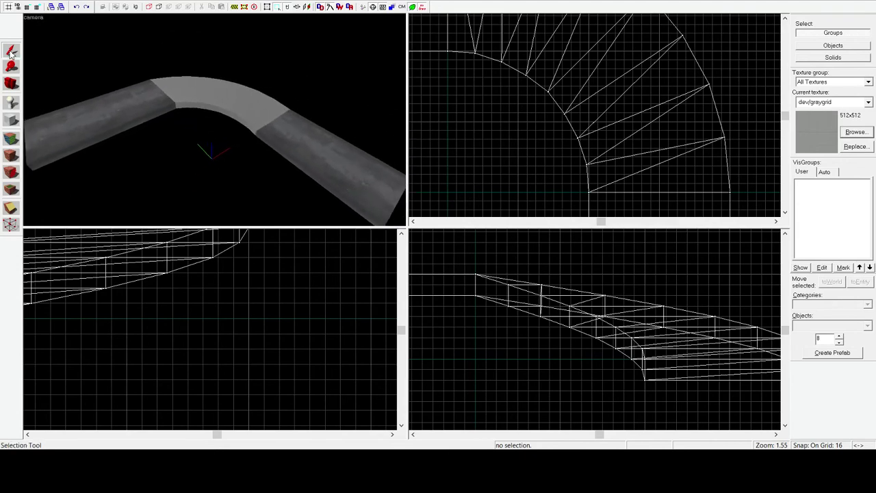
key("z")
key("z")
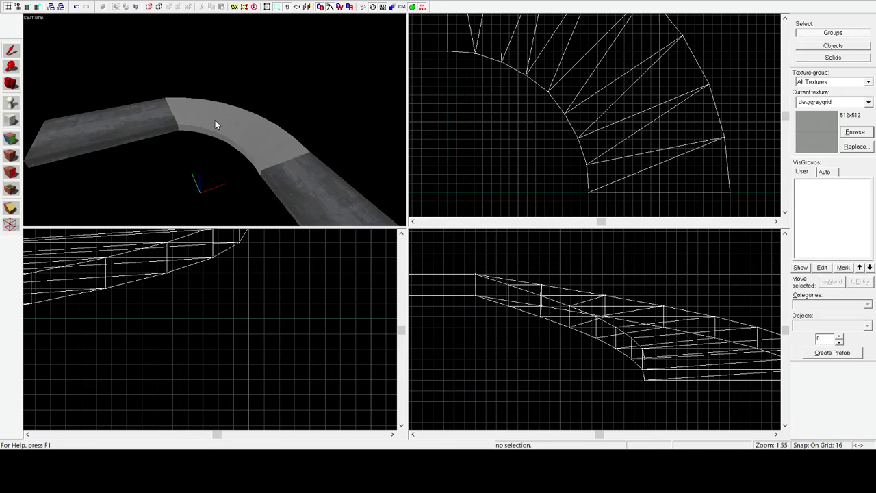
key("z")
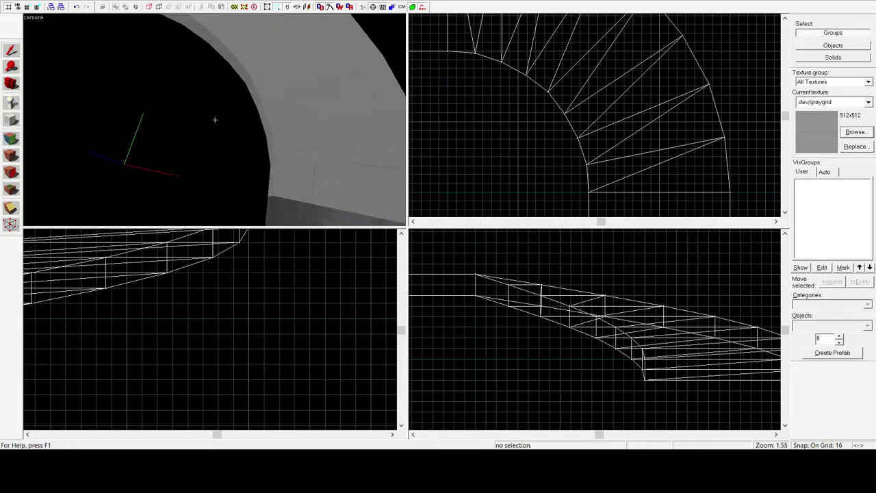
key("s")
key("z")
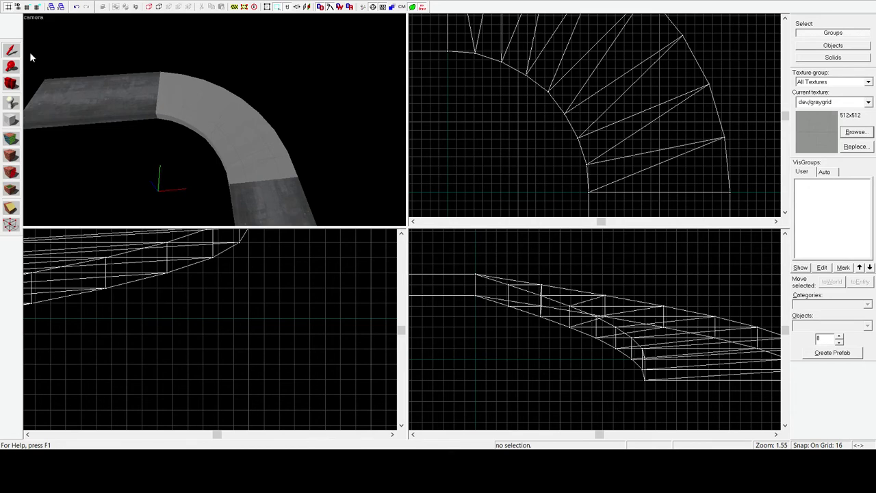
key("z")
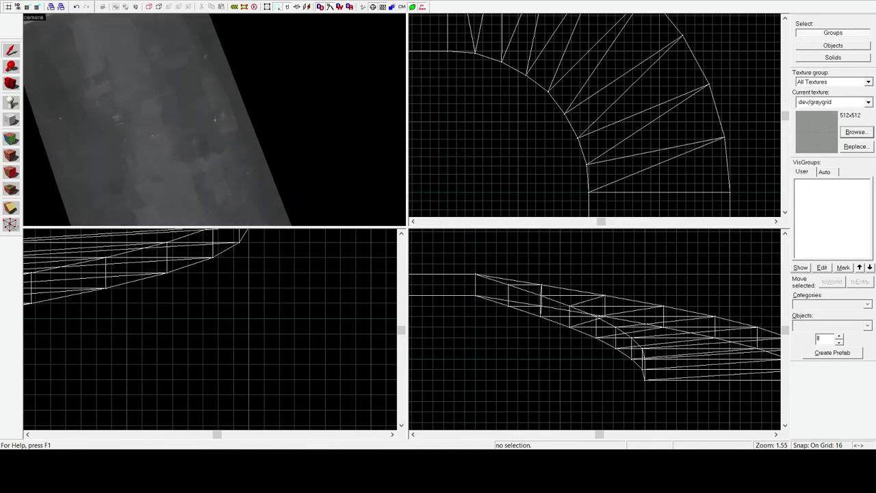
key("z")
- Select the whole sloped arch and examine its triangulated top faces beside the adjoining road blocks
left_click(227, 139)
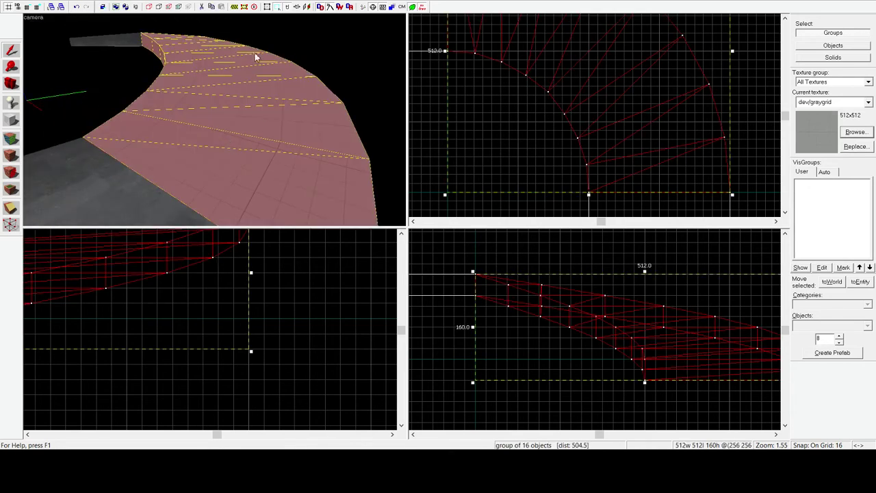
key("z")
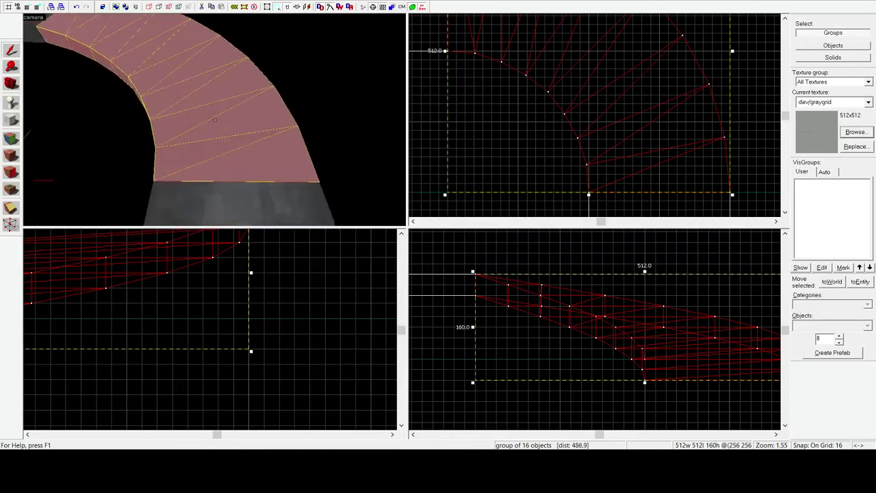
key("z")
key("z")
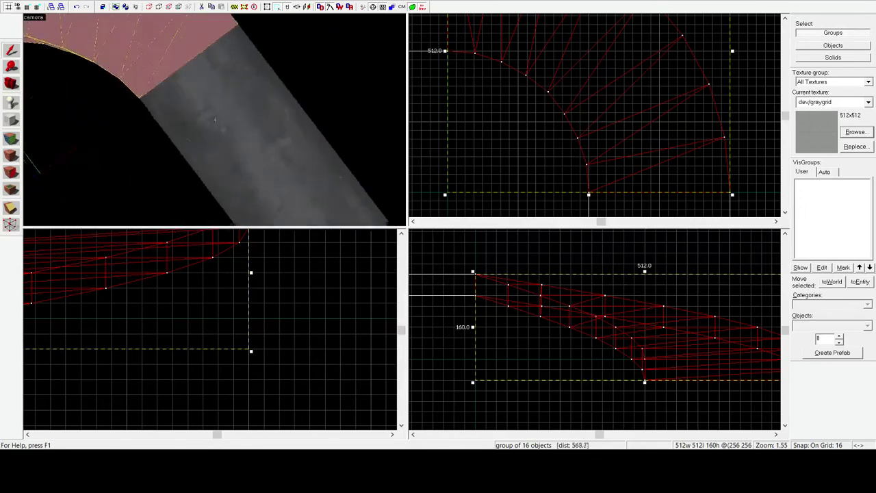
key("s")
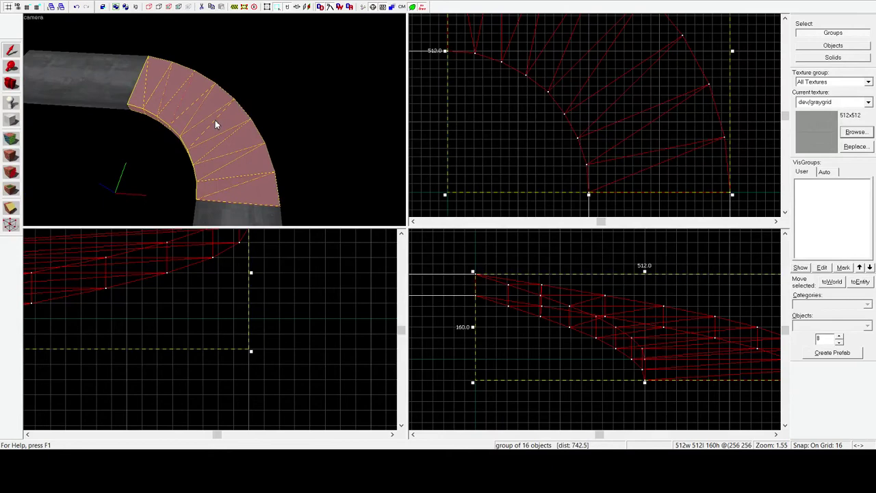
- Set the grid to 128 and create a separate 512 × 512 arch, 160 units high, in empty space beside the sloped road
key("bracketright")
key("bracketright")
key("bracketright")
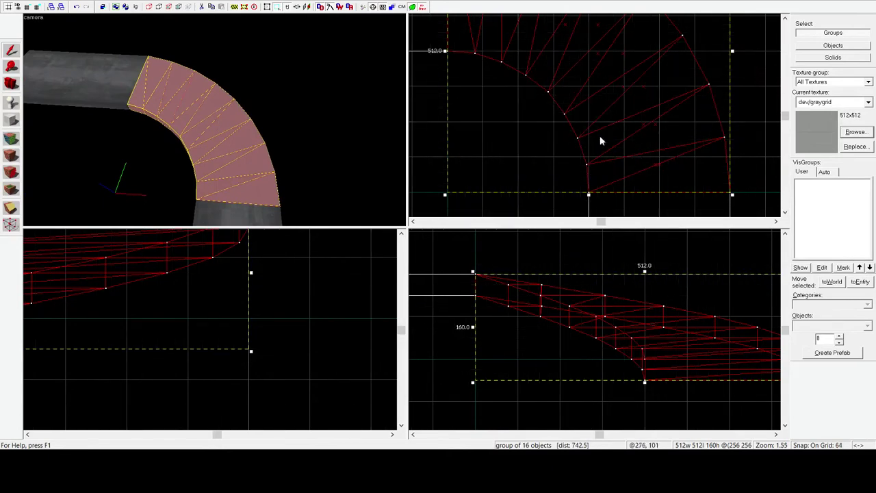
scroll(599, 136, "down", 3)
key("bracketleft")
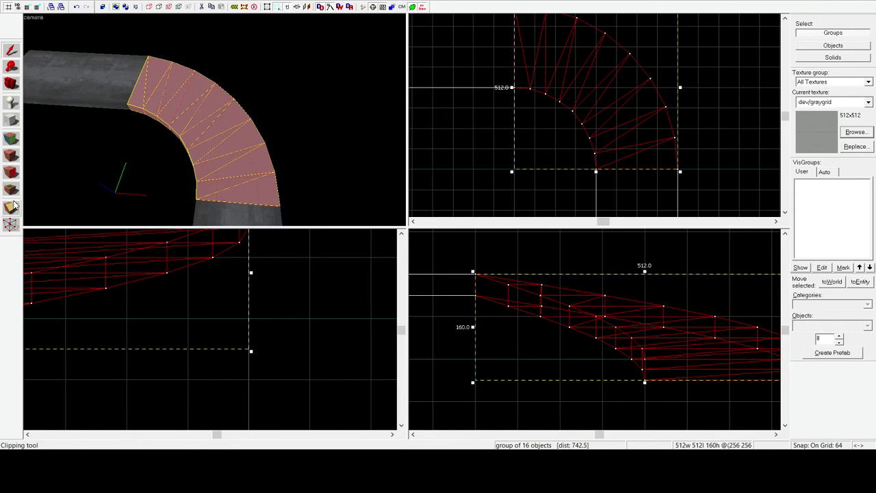
key("bracketright")
left_click(11, 120)
scroll(436, 123, "down", 3)
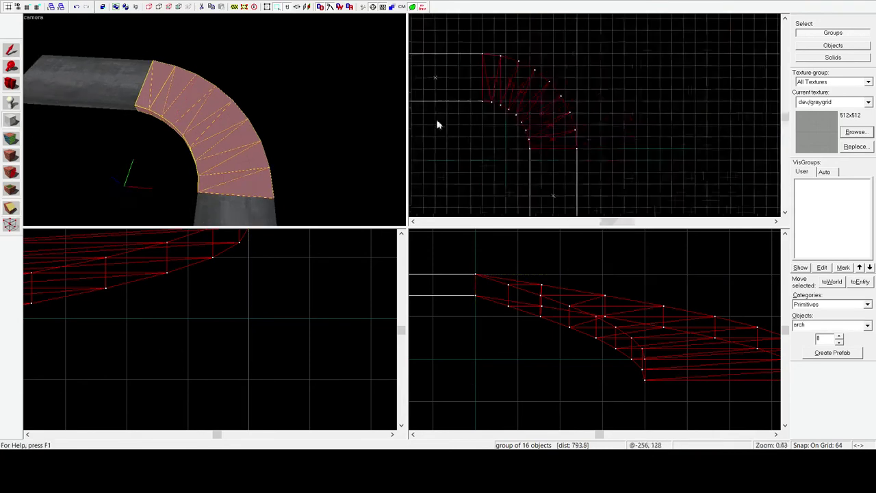
scroll(560, 85, "down", 4)
left_click_drag(539, 82, 620, 163)
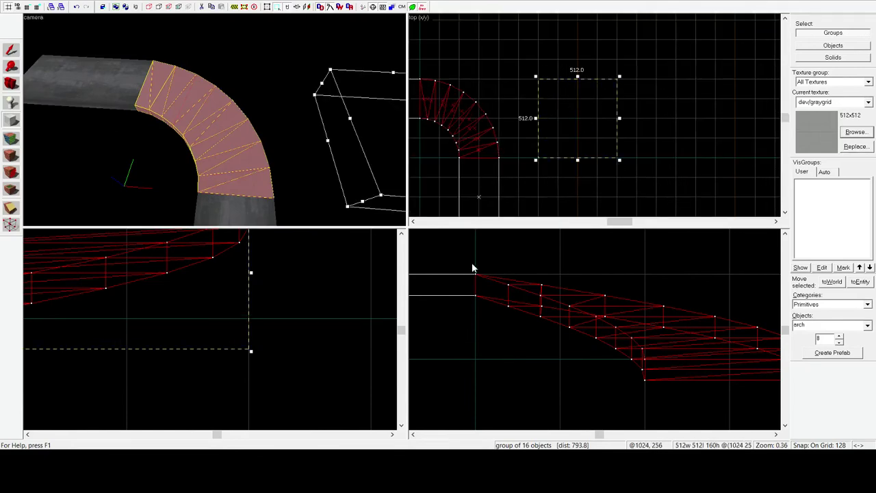
key("Return")
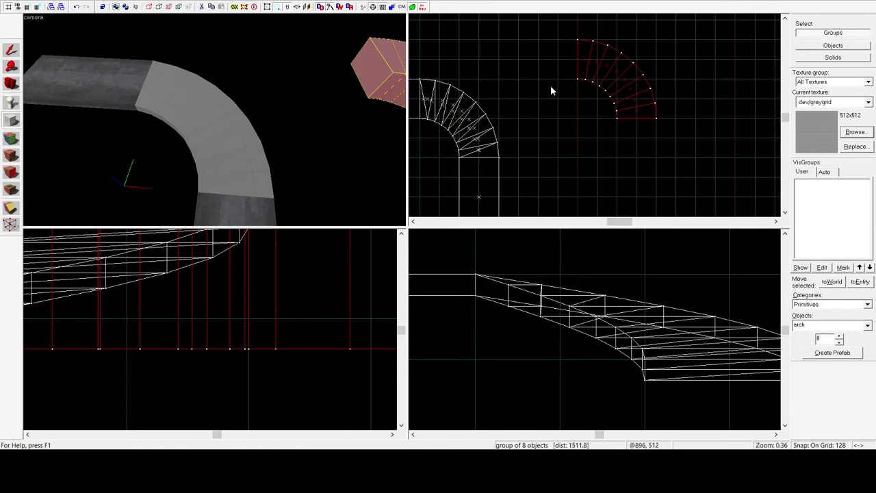
- Try a 1024 × 1024 arch around the new small arch on a 256-unit grid, and delete it
scroll(548, 91, "down", 1)
key("]")
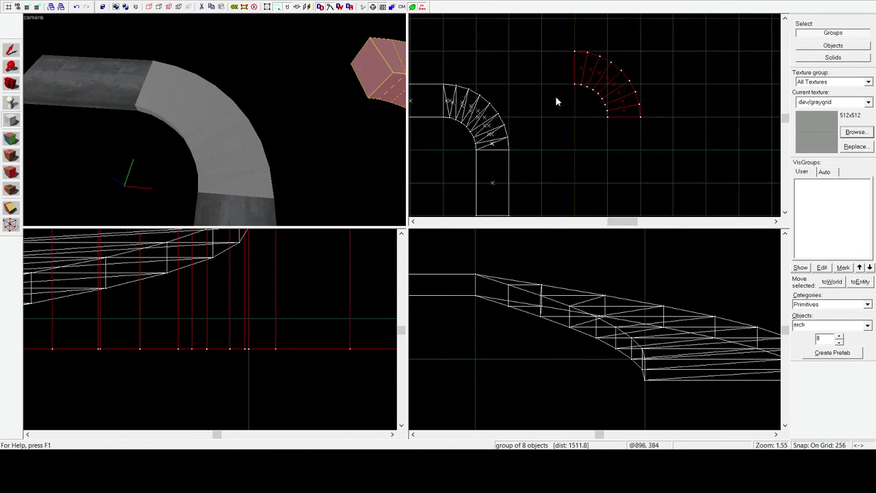
left_click_drag(536, 57, 637, 186)
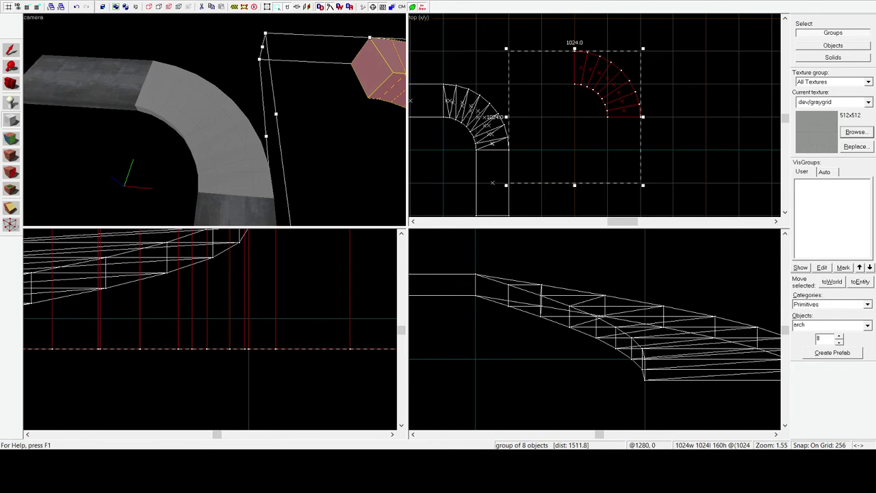
key("Return")
scroll(602, 177, "down", 2)
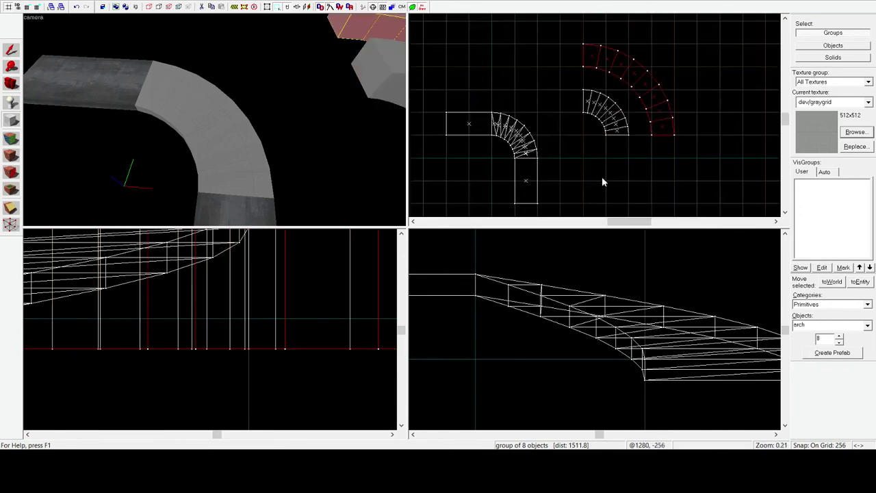
left_click(16, 51)
key("Delete")
- Create a 768 × 768 arch and shift it 128 units along both axes to wrap the small arch's outer edge
left_click(12, 119)
left_click_drag(558, 100, 631, 161)
key("Return")
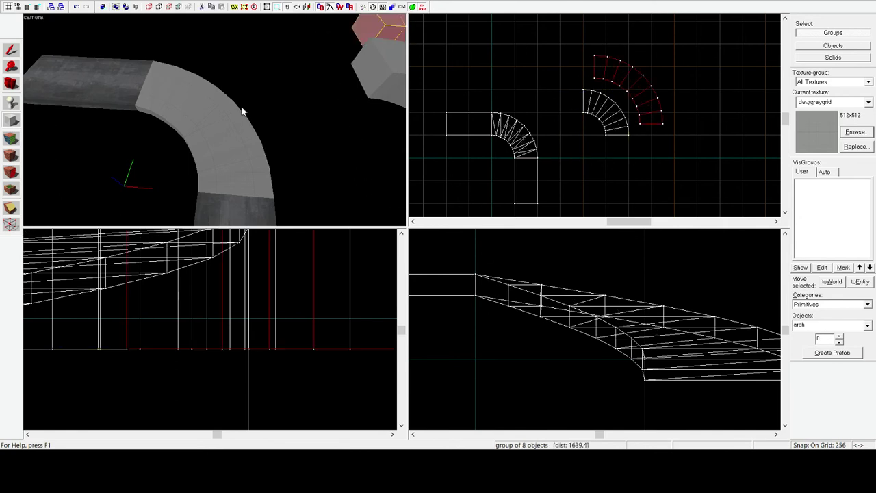
left_click(11, 50)
scroll(633, 97, "up", 3)
key("[")
left_click_drag(658, 100, 638, 119)
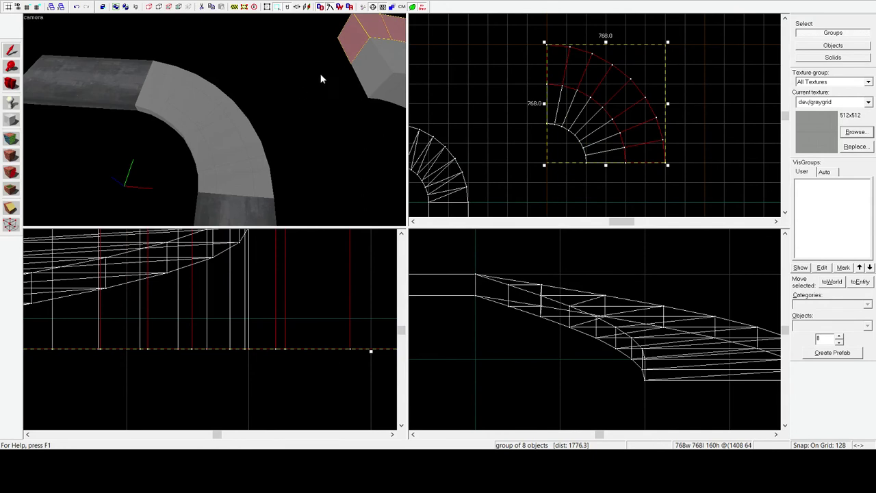
- Add the small inner arch to the selection and examine how the segments of the two concentric arches meet
key("z")
key("w")
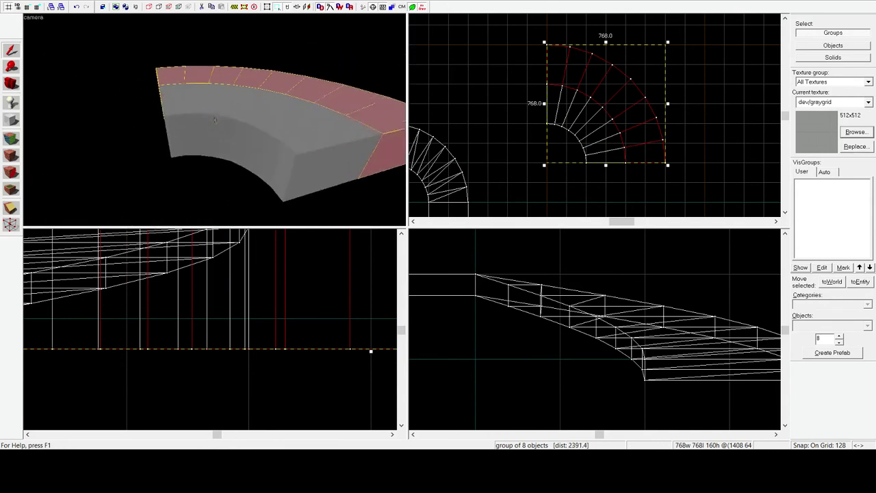
key("z")
left_click(234, 183, "ctrl")
key("z")
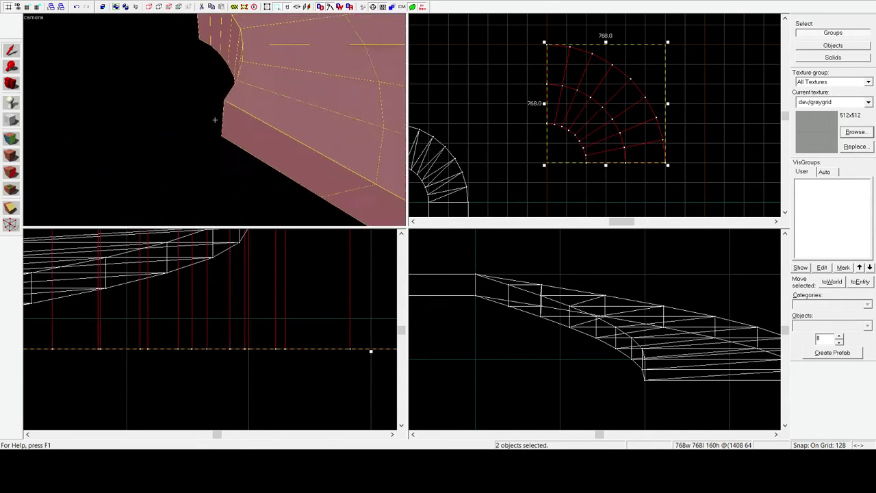
key("s")
scroll(650, 128, "down", 3)
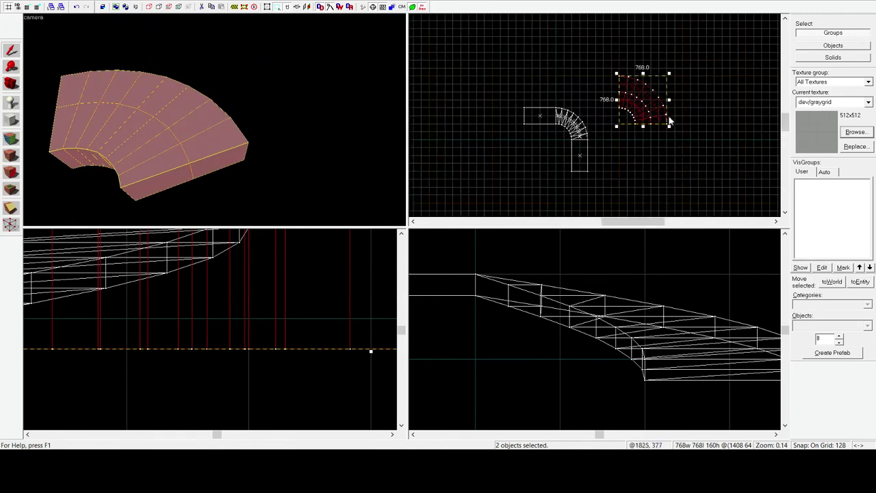
scroll(668, 134, "up", 4)
key("z")
key("w")
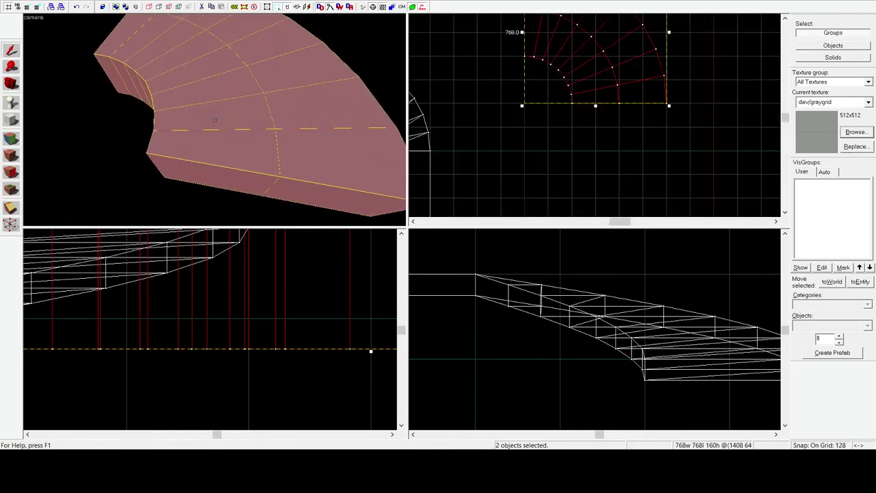
- Examine the concentric arches and the sloped triangulated road arch from several angles, selecting and deselecting the sloped arch
key("s")
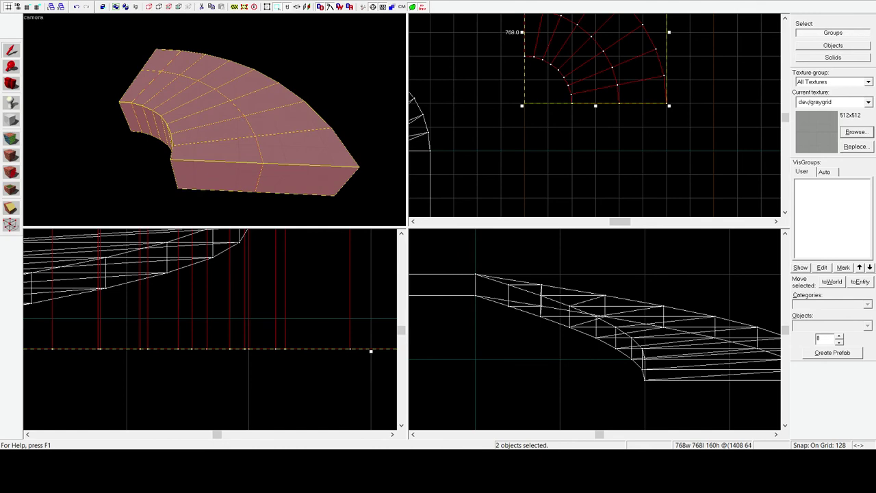
key("w")
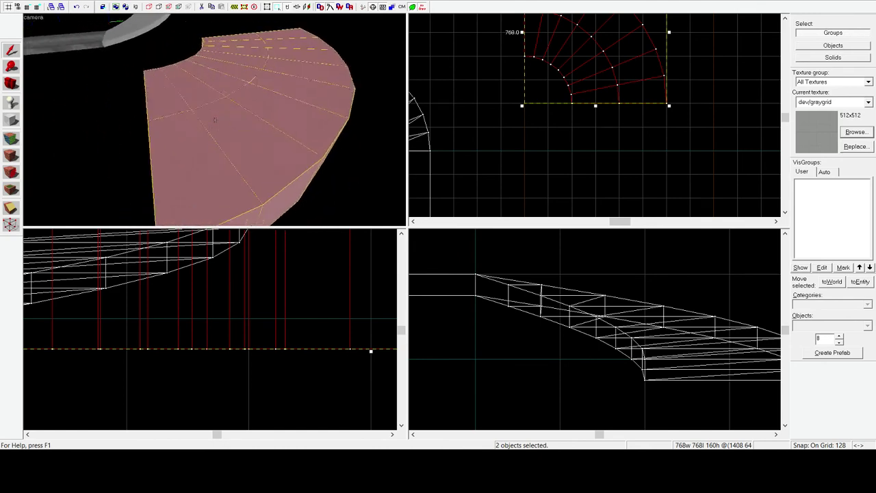
key("s")
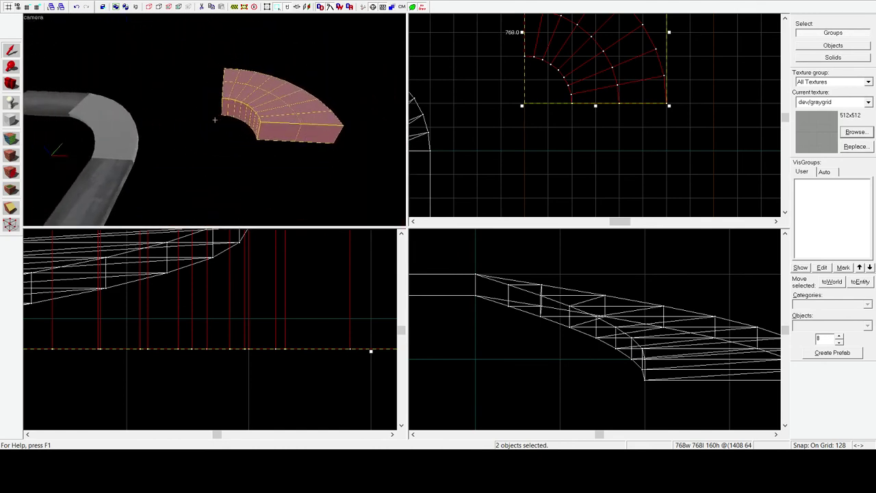
left_click(148, 131)
key("w")
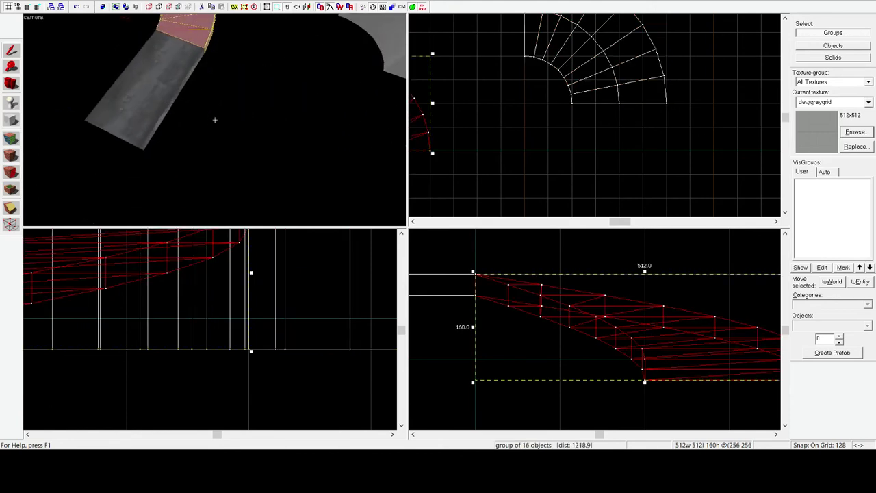
key("w")
key("z")
left_click(235, 120)
key("z")
key("w")
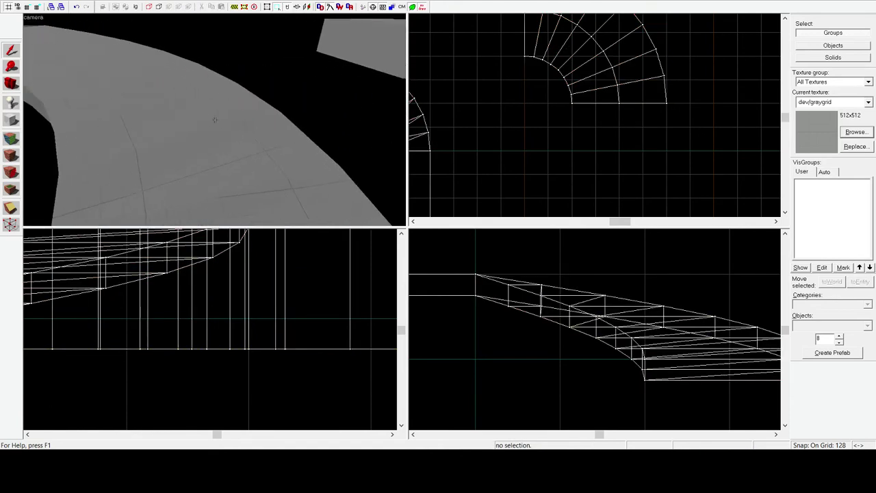
key("s")
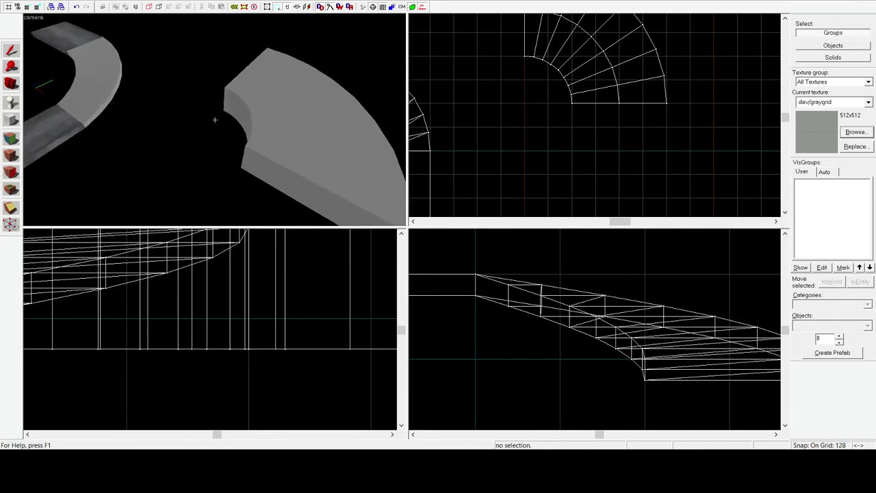
key("w")
key("s")
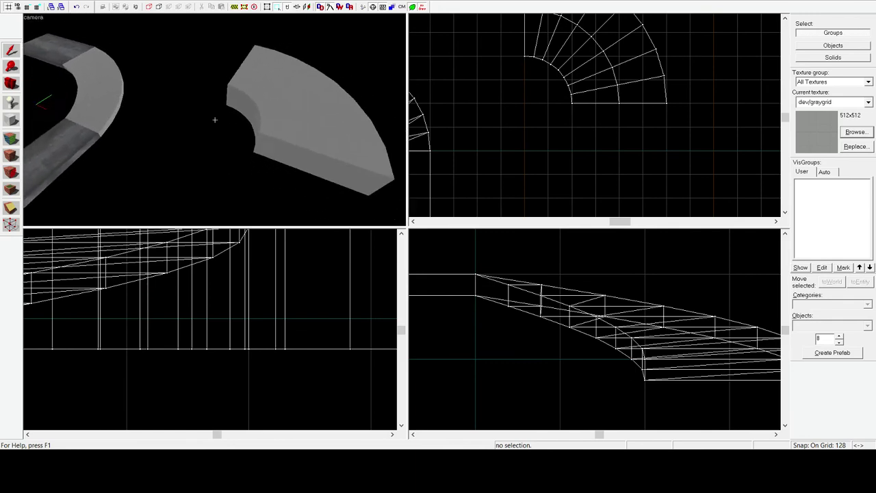
- Select both concentric arches, set the grid to 32, and lower their top edge to a height of 32 units
key("z")
left_click(325, 119)
scroll(266, 405, "down", 4)
key("bracketleft")
key("bracketleft")
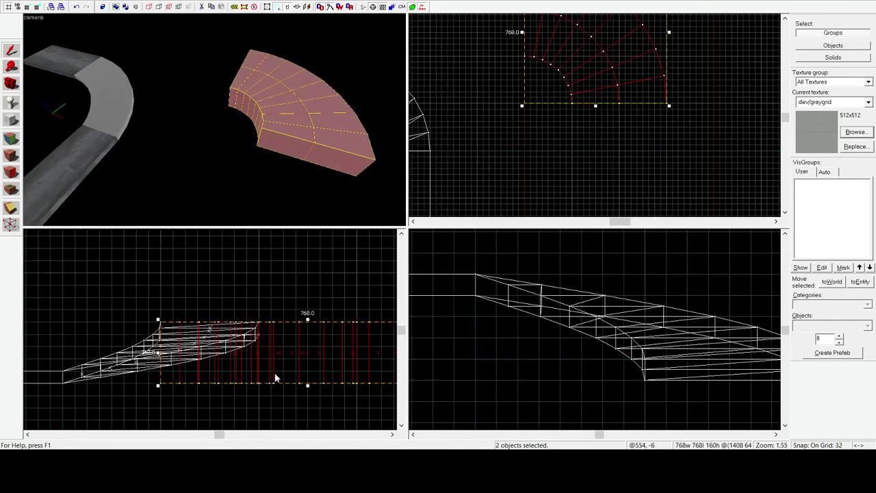
left_click_drag(307, 321, 308, 370)
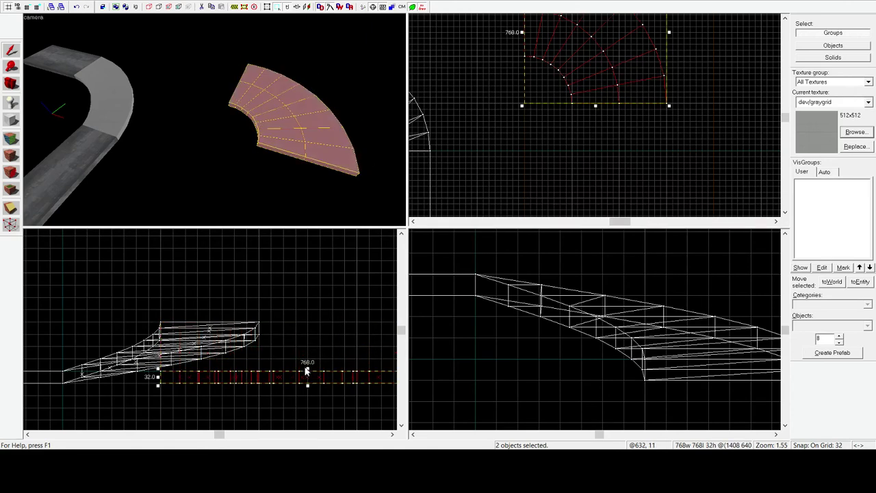
key("Escape")
- Compare the flattened concentric arches with the sloped road curve in the 3D view
key("z")
key("w")
key("a")
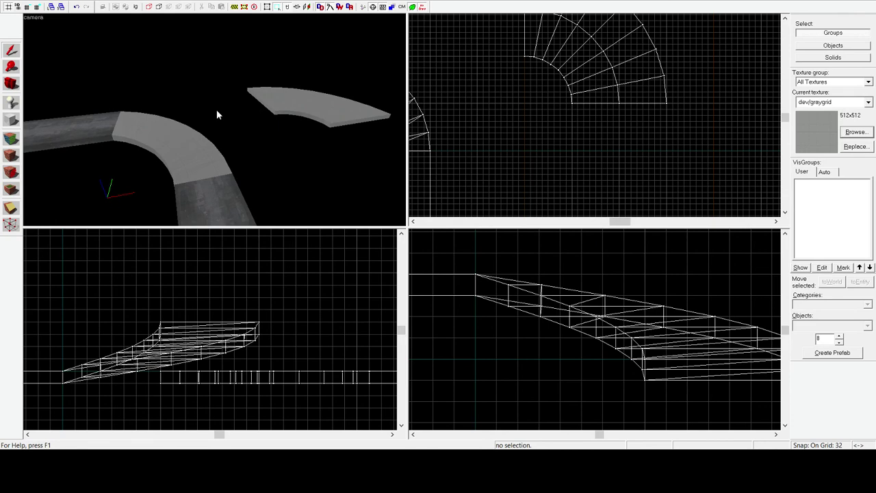
key("z")
key("w")
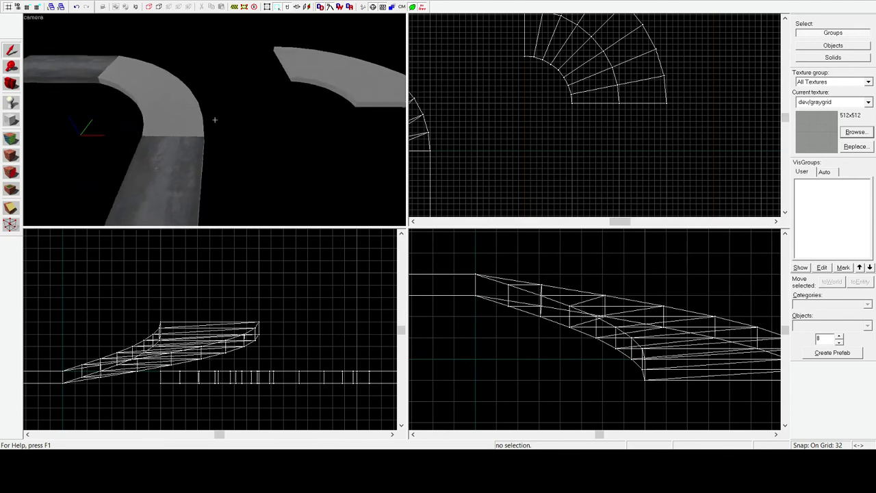
key("d")
key("z")
key("d")
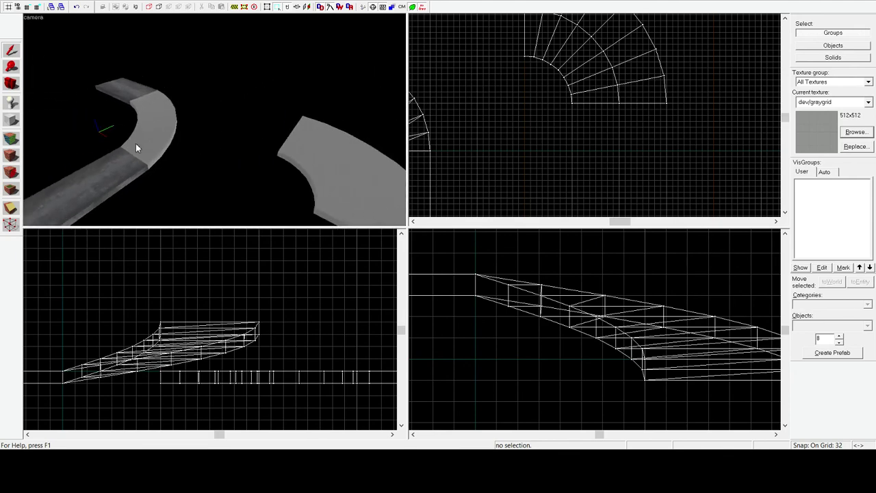
- Select the sloped road arch, examine its triangulated segments in the 3D and top views, and clear the selection
left_click(136, 143)
key("z")
key("w")
key("z")
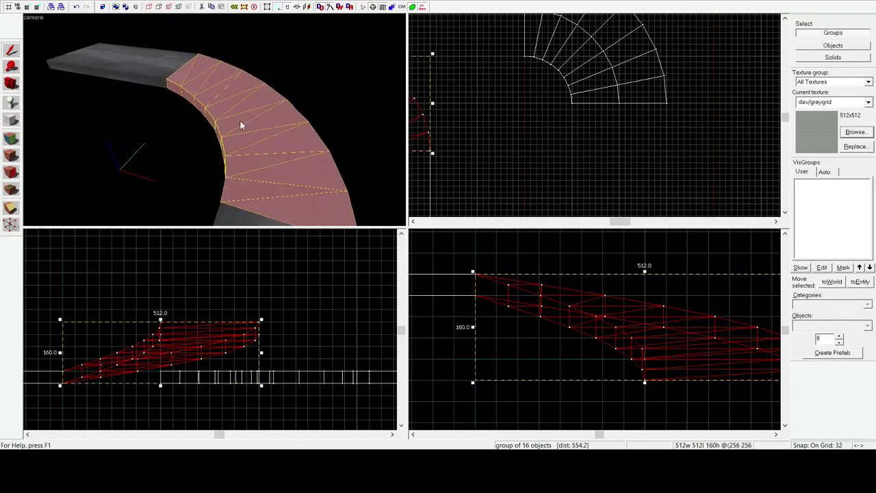
scroll(628, 120, "down", 5)
scroll(518, 105, "up", 6)
key("z")
key("s")
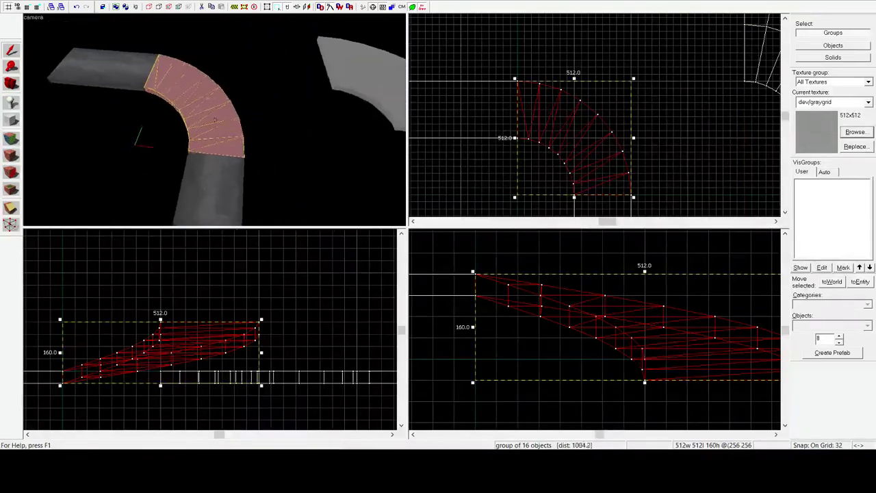
key("z")
left_click(238, 82)
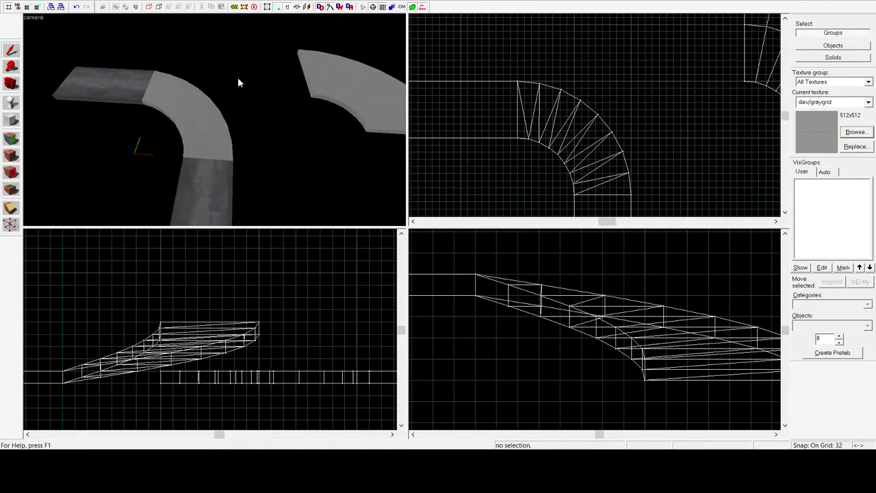